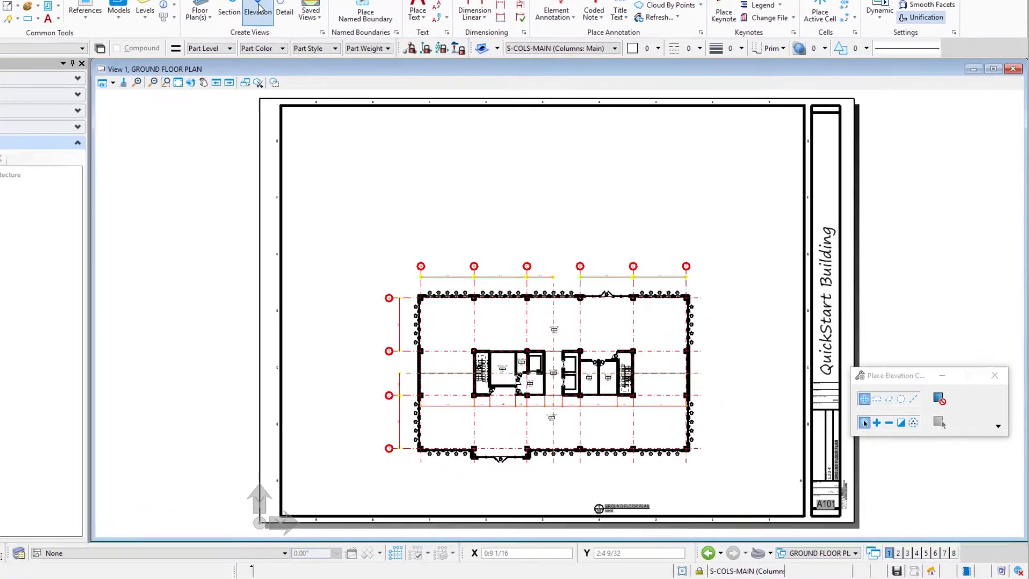
Step: Set up an elevation callout with drawing seed _Ex_Arch - Exterior Elevation_Half Sheet and height From Model
click(316, 49)
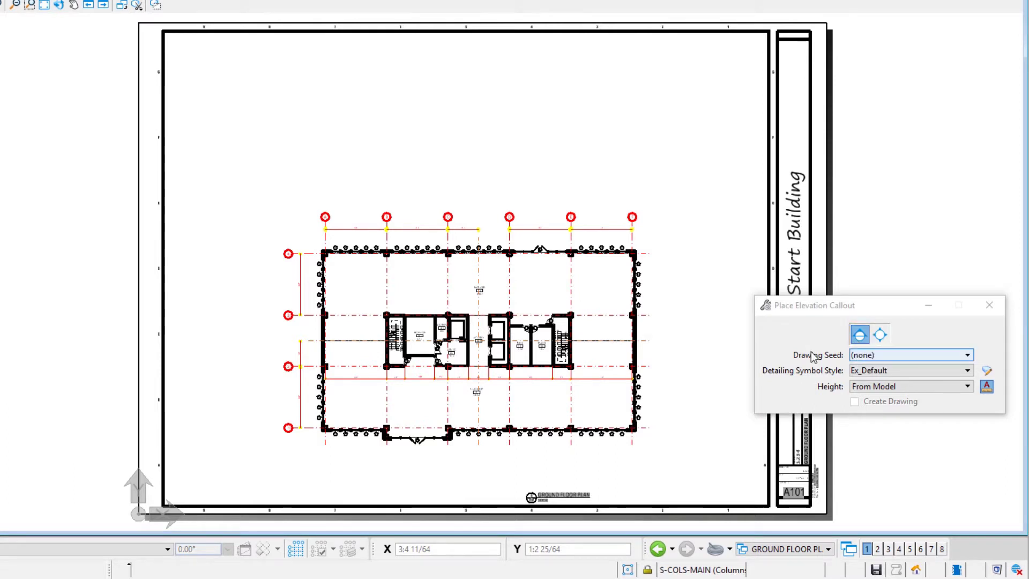
click(877, 357)
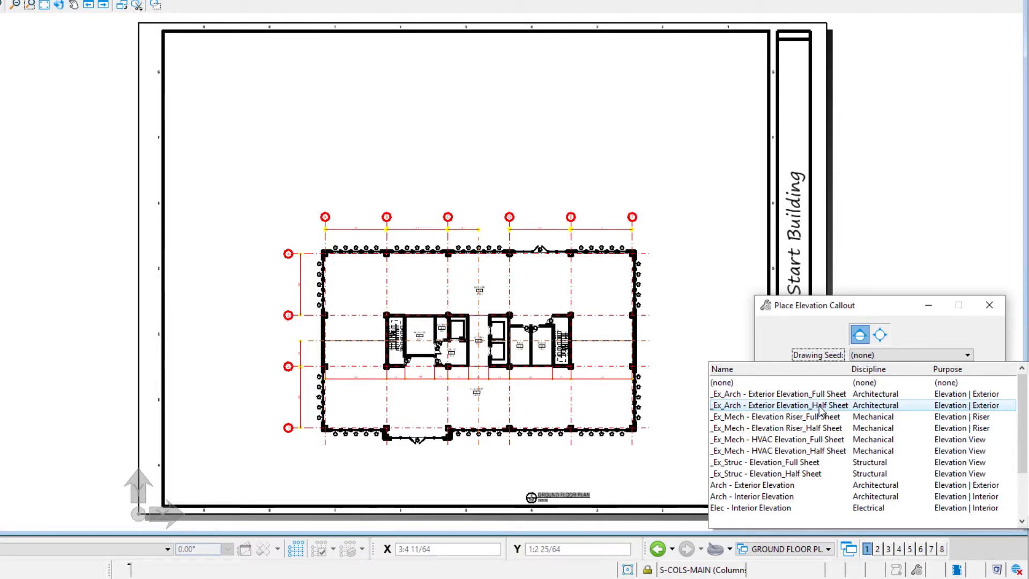
click(821, 407)
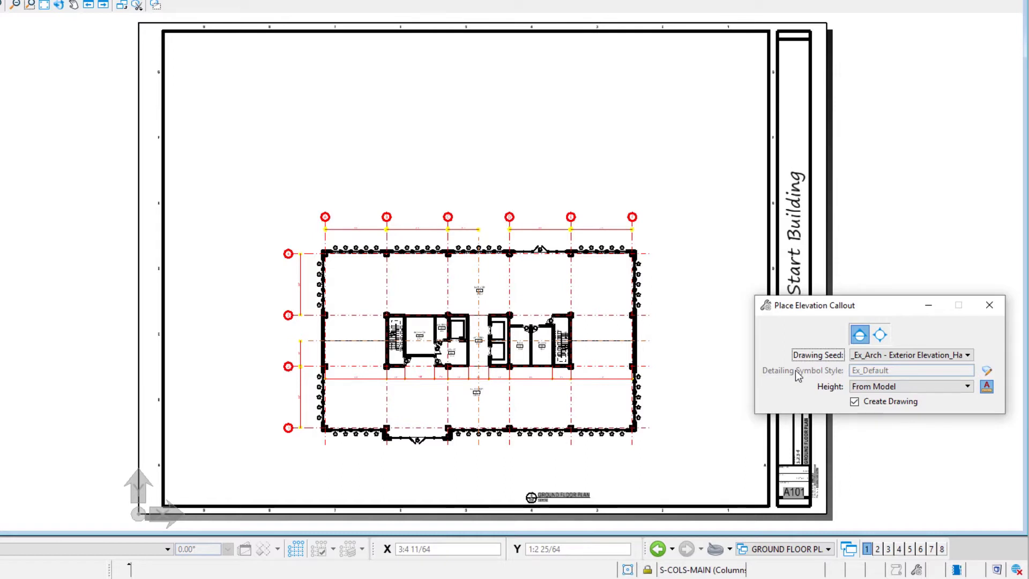
click(909, 386)
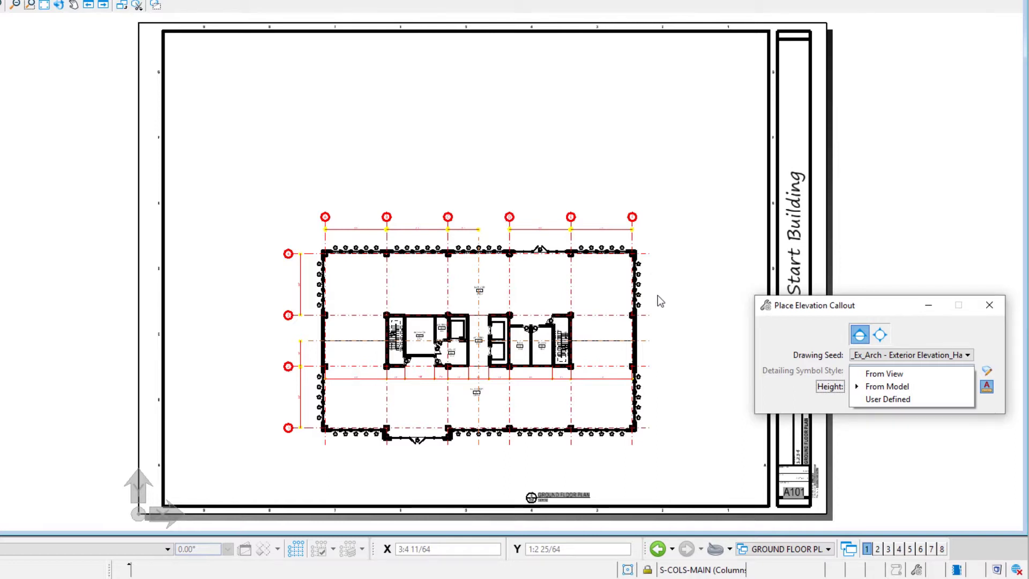
key(Down)
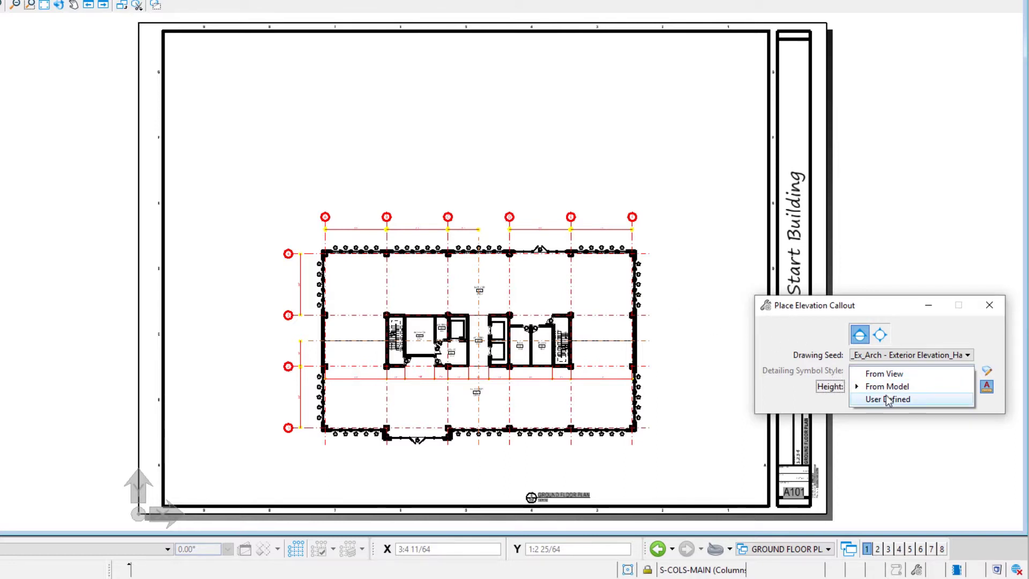
key(Up)
key(Return)
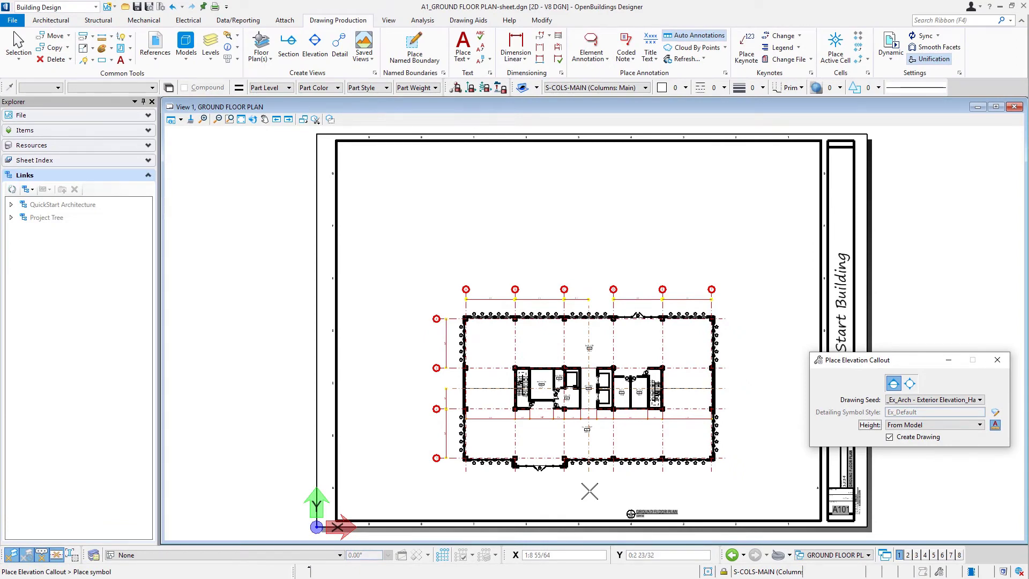
Step: Place the elevation callout outside the front wall, centred below the front lobby, with its direction and depth pointing into the building
scroll(588, 500, up, 2)
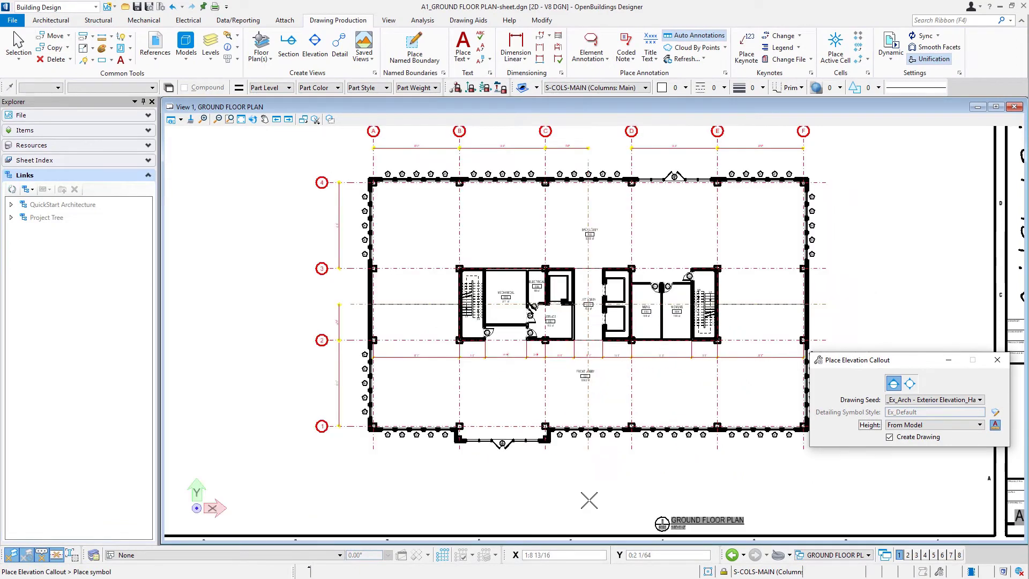
scroll(589, 500, up, 2)
scroll(561, 472, down, 2)
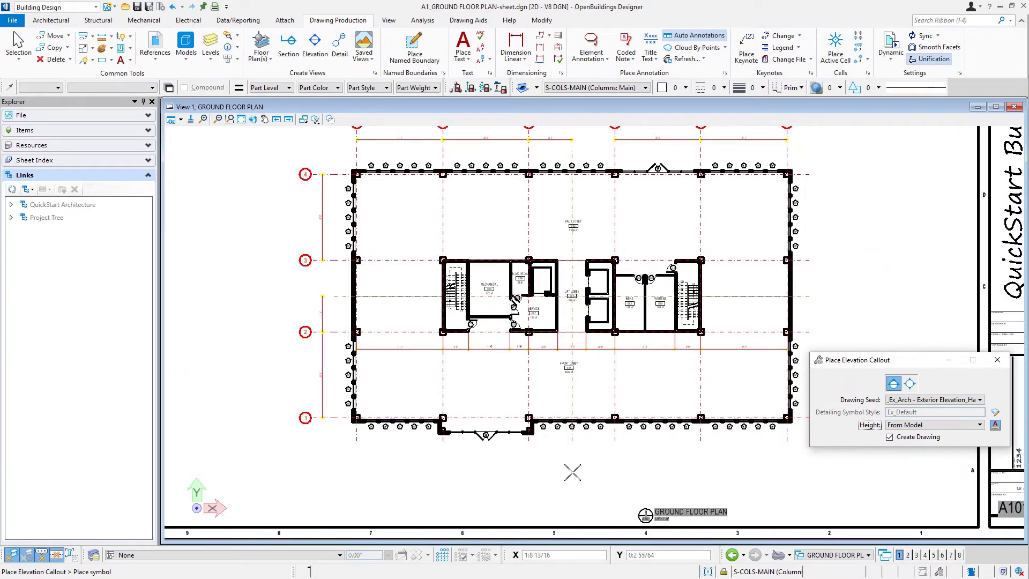
click(570, 472)
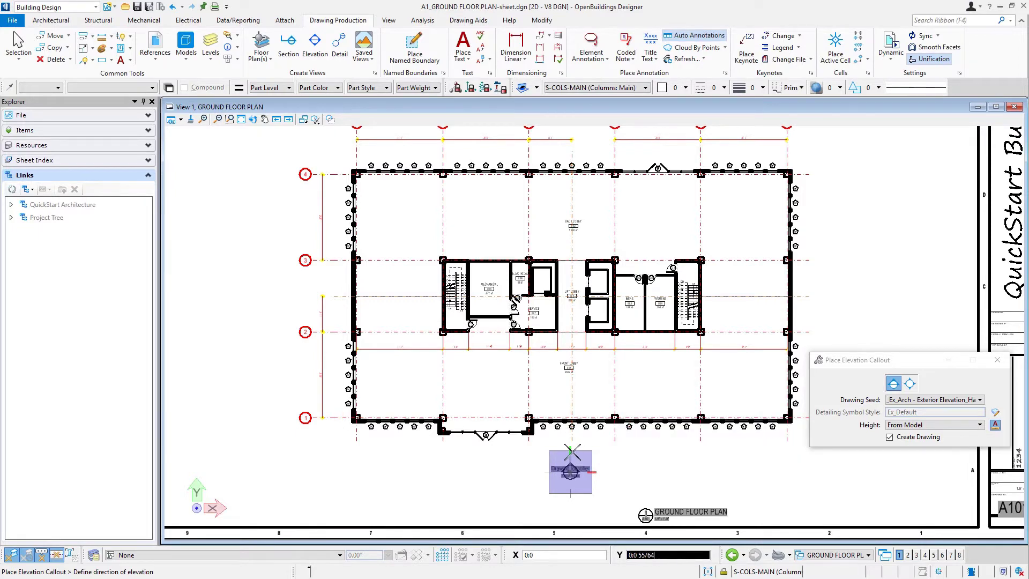
scroll(572, 452, up, 2)
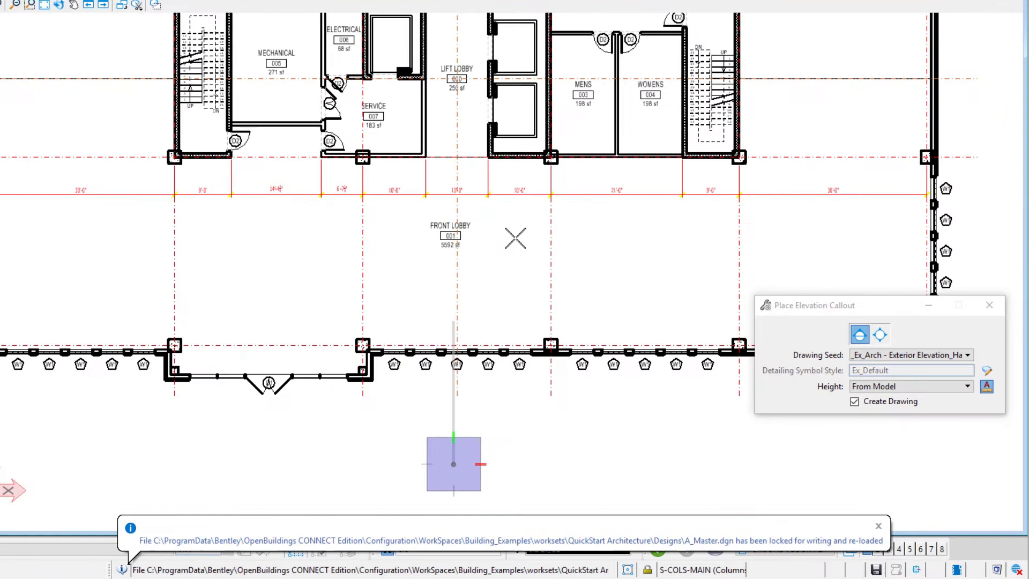
click(515, 237)
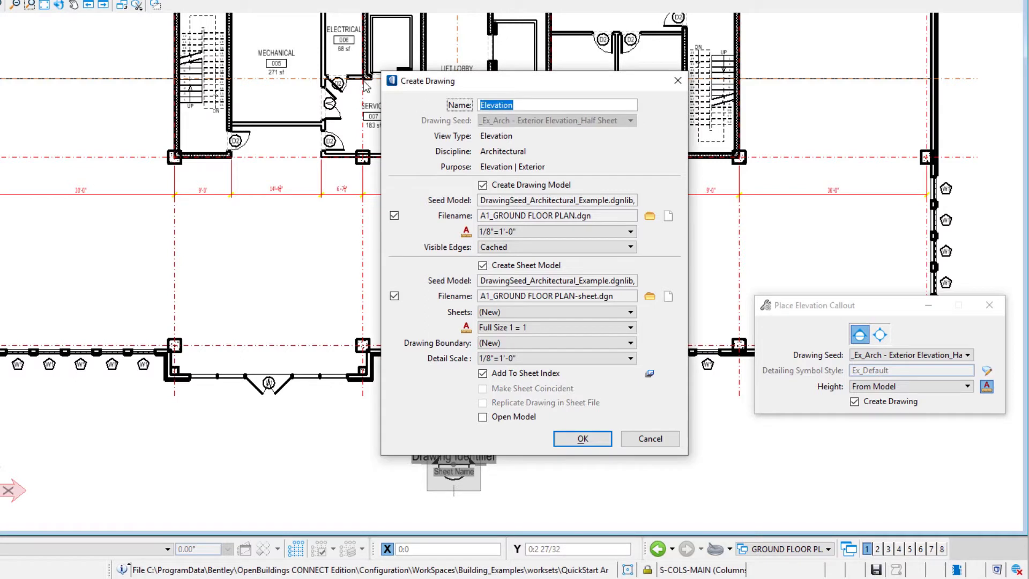
Step: Name the new drawing ELEVATION - FRONT
text(ELEVATION - F)
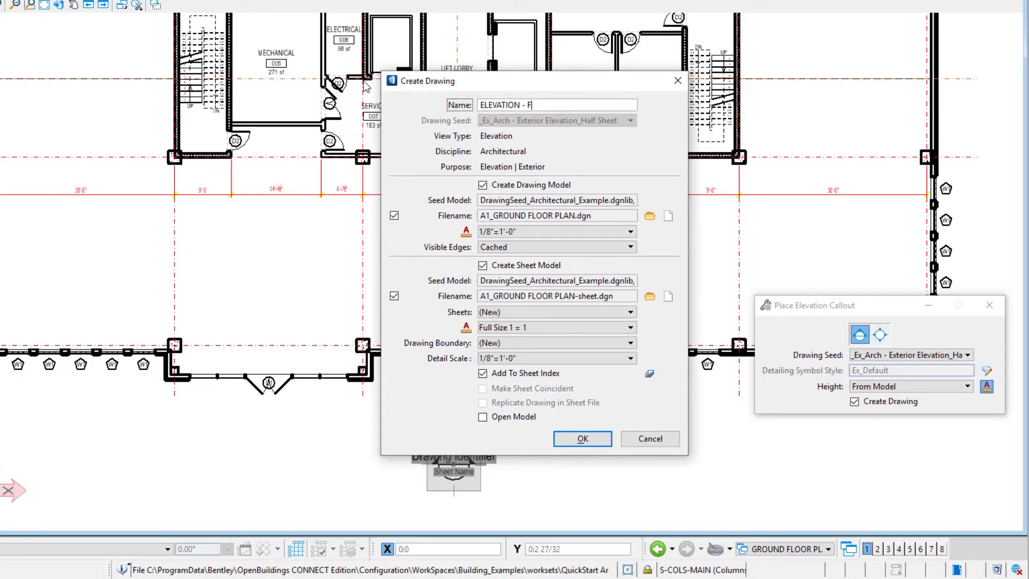
text(RONT)
key(ctrl+a)
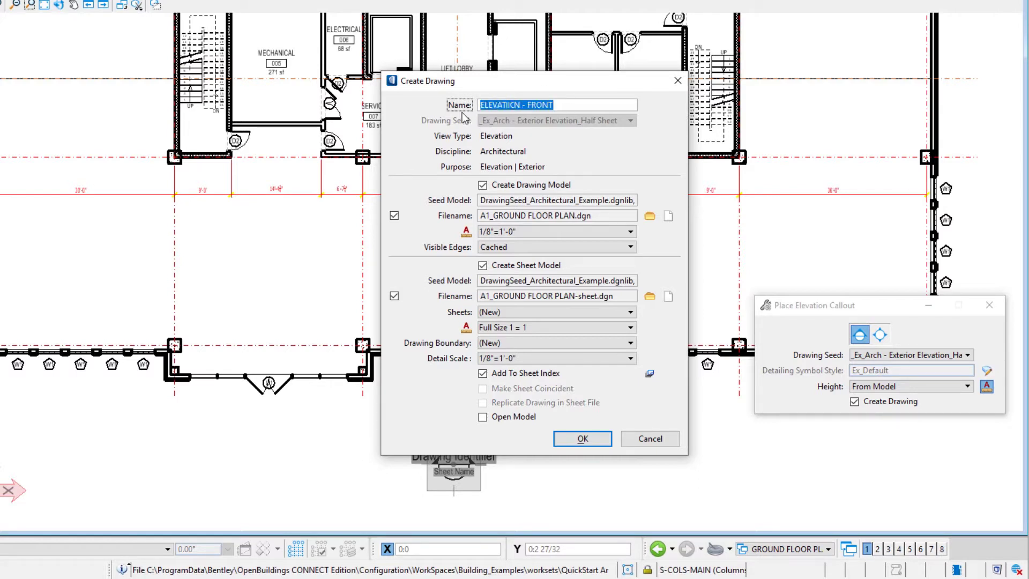
key(End)
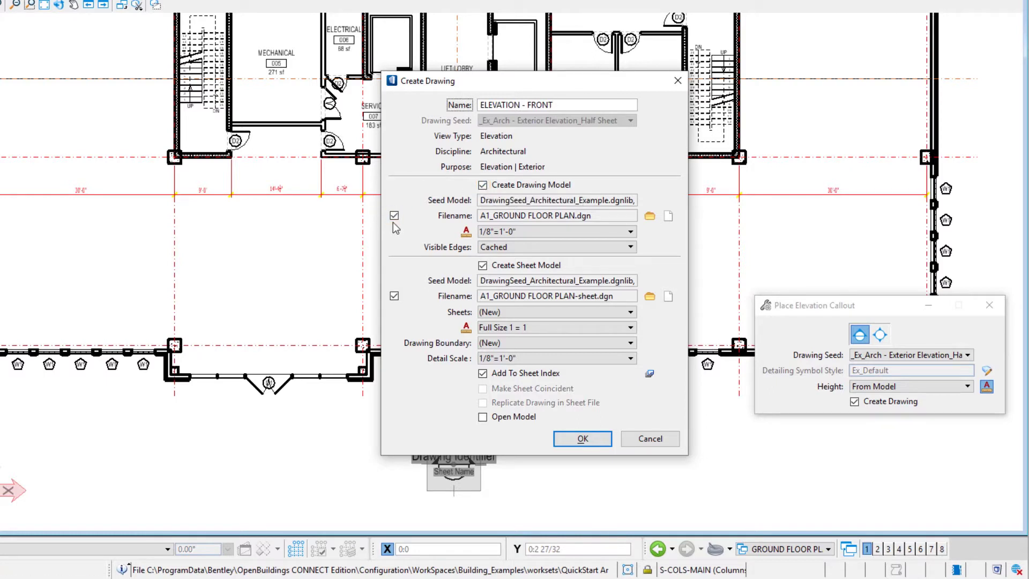
Step: Create a new drawing model file named A2_ELEVATION - FRONT in the Drawings folder, copying the name for reuse
click(668, 216)
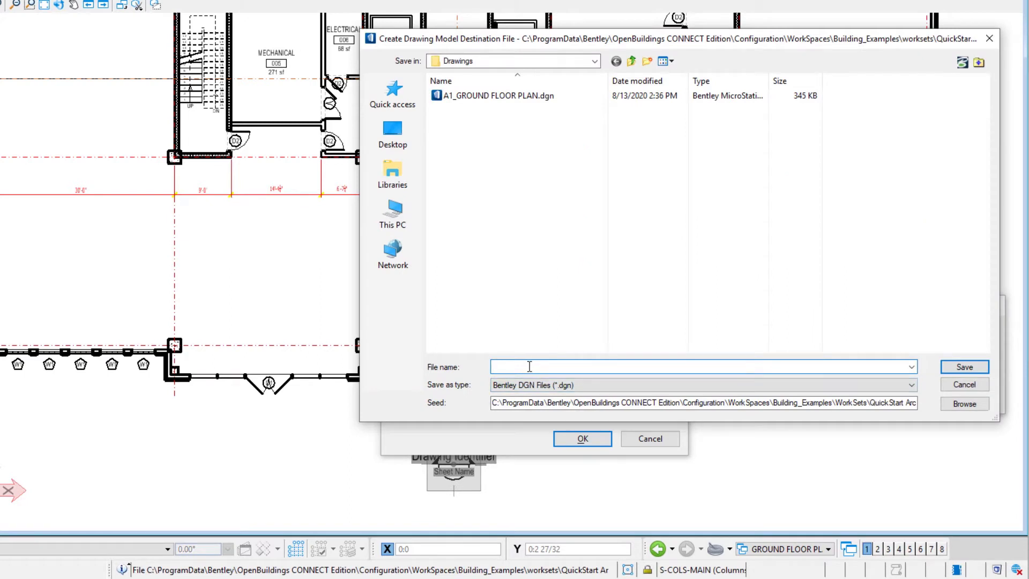
text(A2_ELEVATION - FRONT)
drag(583, 368, 455, 360)
key(ctrl+c)
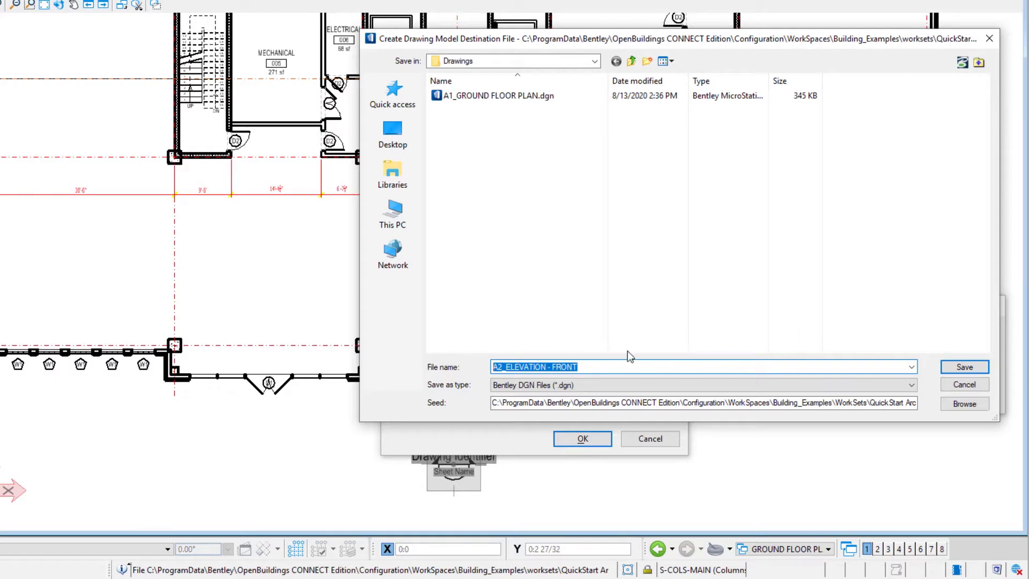
click(634, 365)
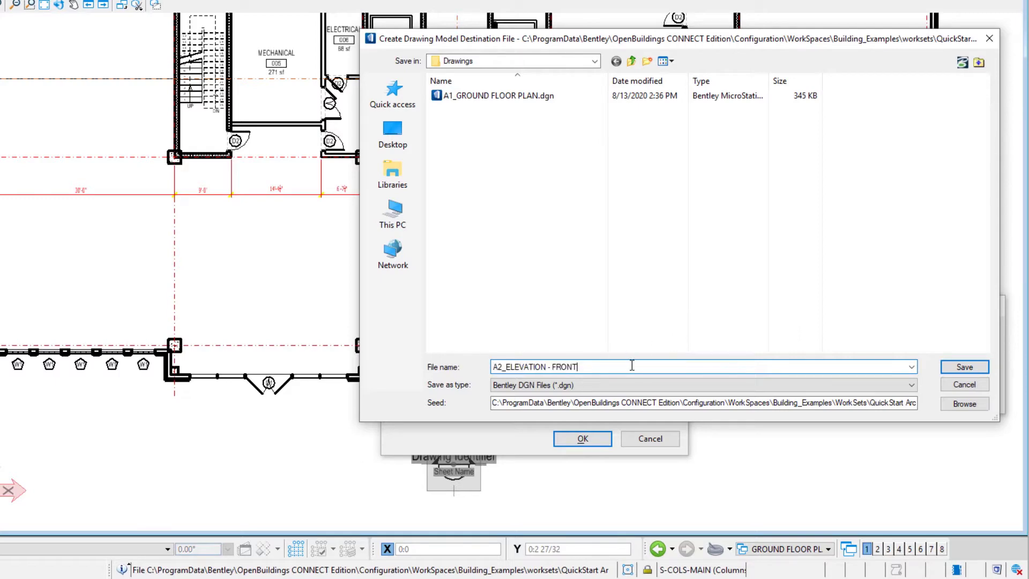
click(964, 367)
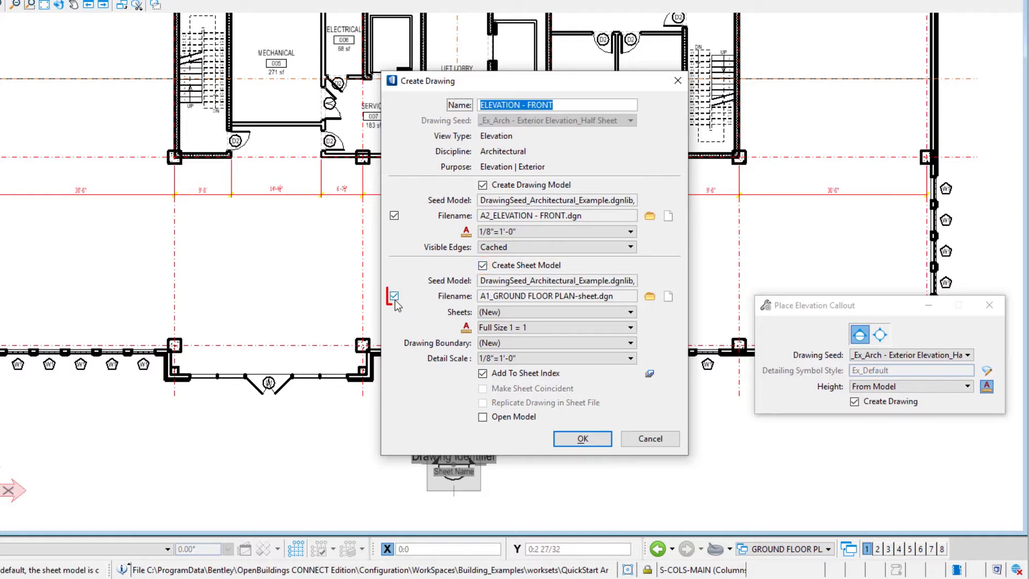
Step: Create a new sheet model file named A2_ELEVATIONS-sheet in the Sheets folder, based on the copied name
click(667, 296)
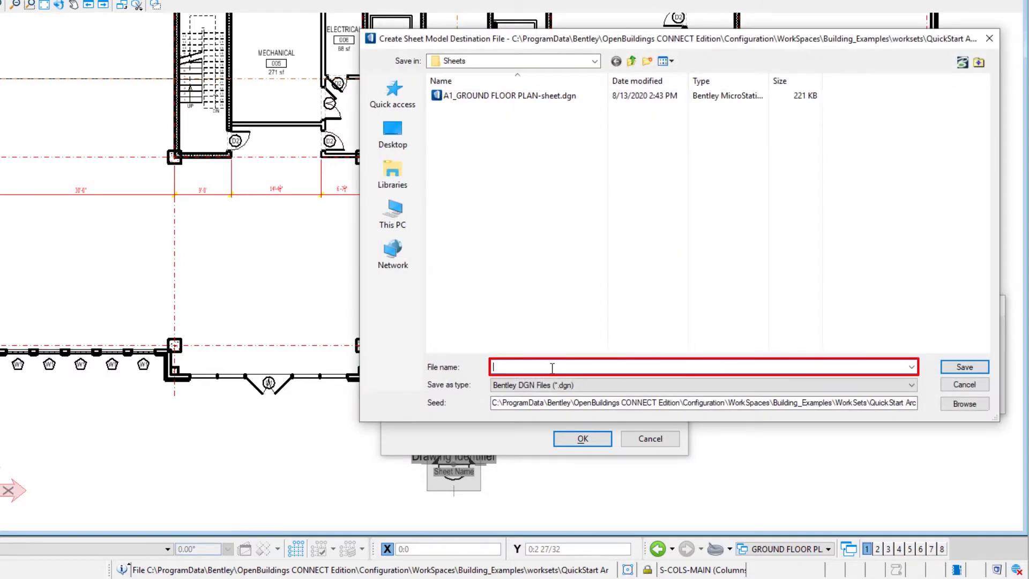
key(ctrl+v)
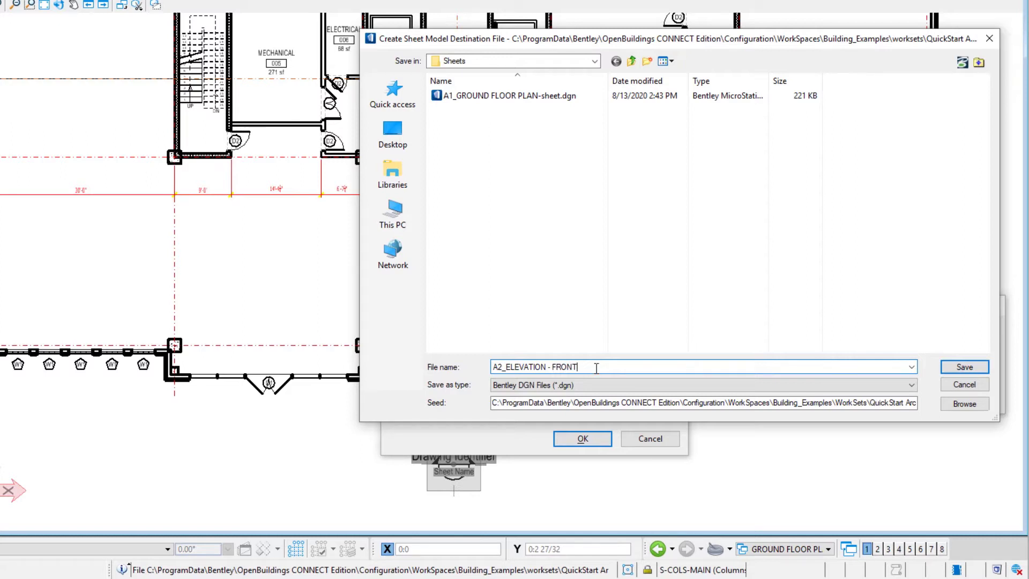
drag(596, 366, 547, 366)
text(S )
text(sheet)
click(965, 370)
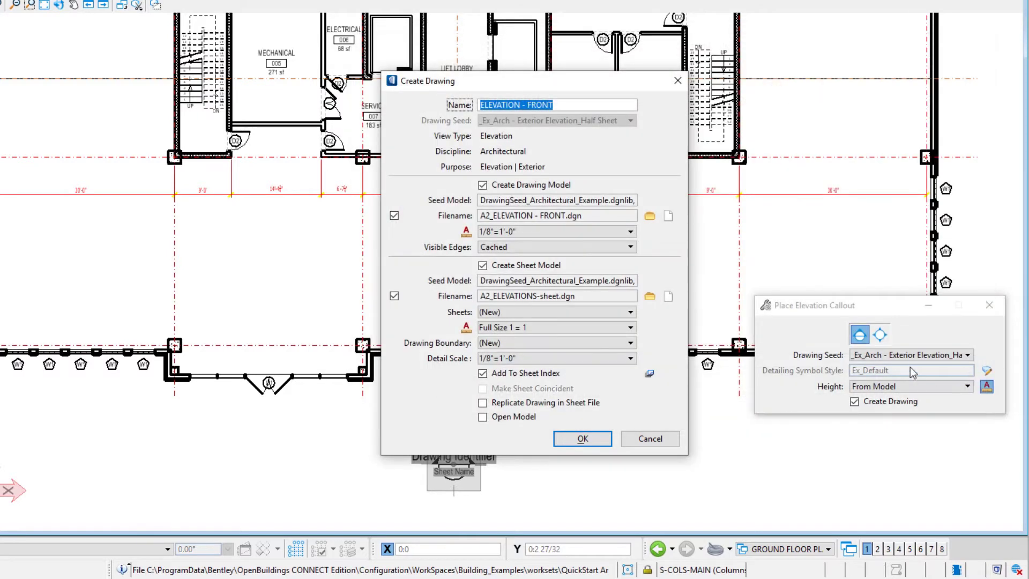
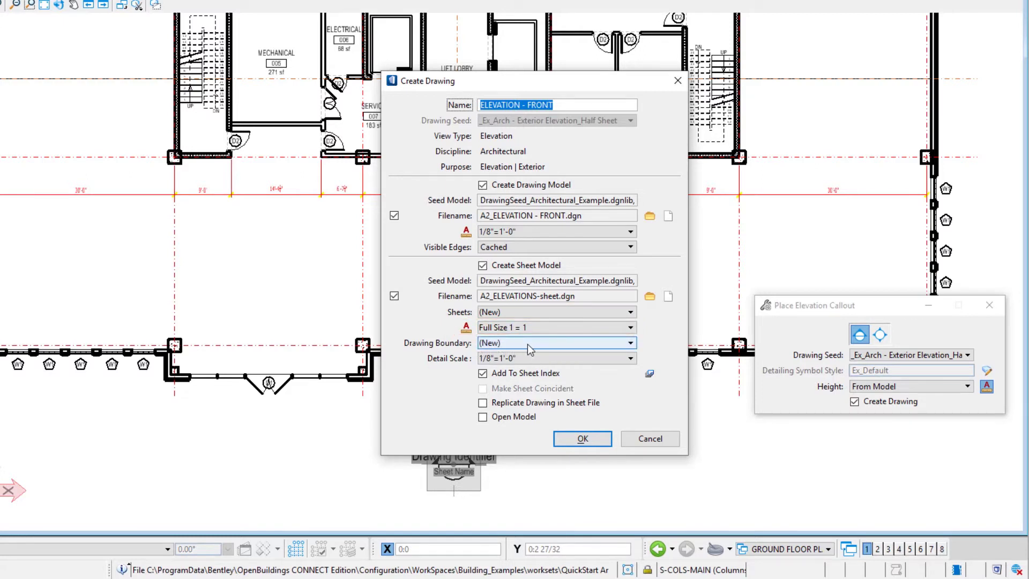
Step: Set the sheet's drawing boundary to Elevation - Bottom
click(527, 344)
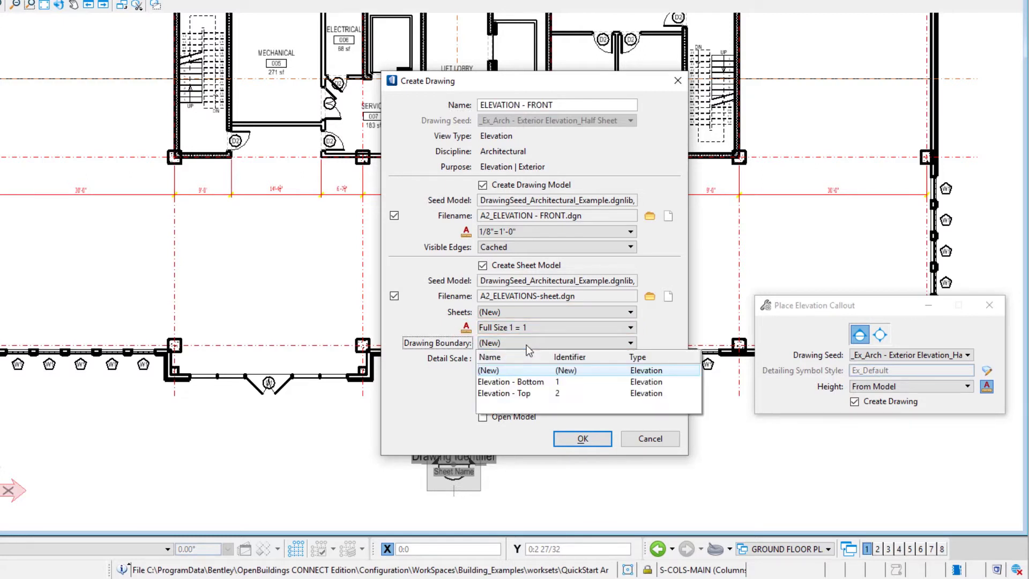
click(535, 382)
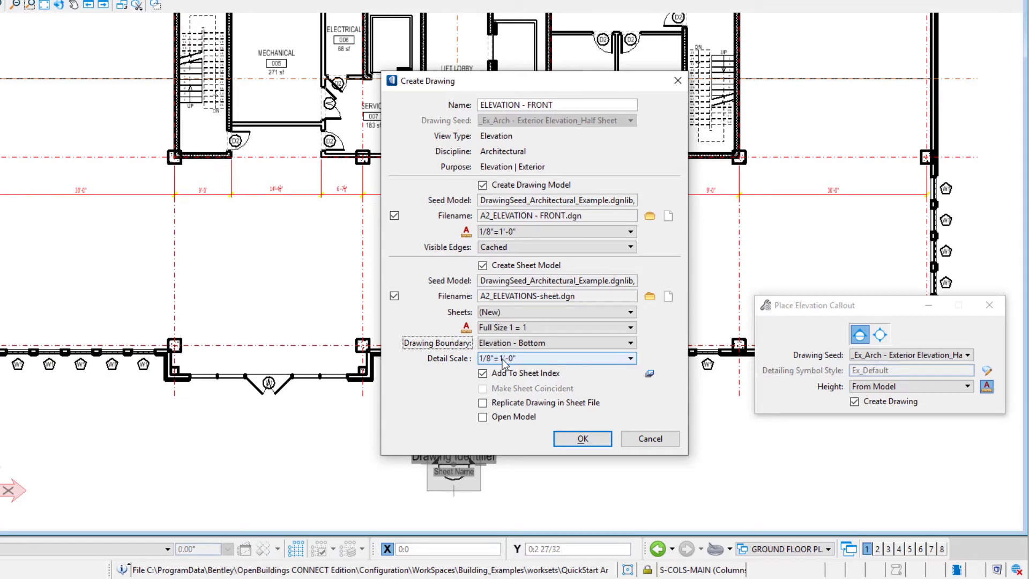
mouse_move(517, 366)
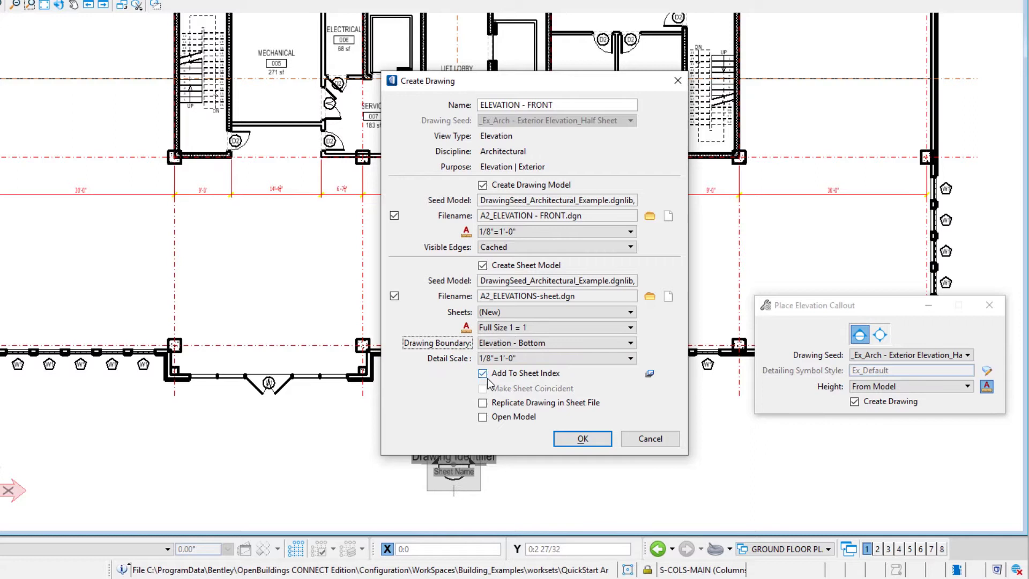
Step: Assign the sheet to the A2_Elevations folder under Architectrue in the sheet index and create the drawing
click(650, 373)
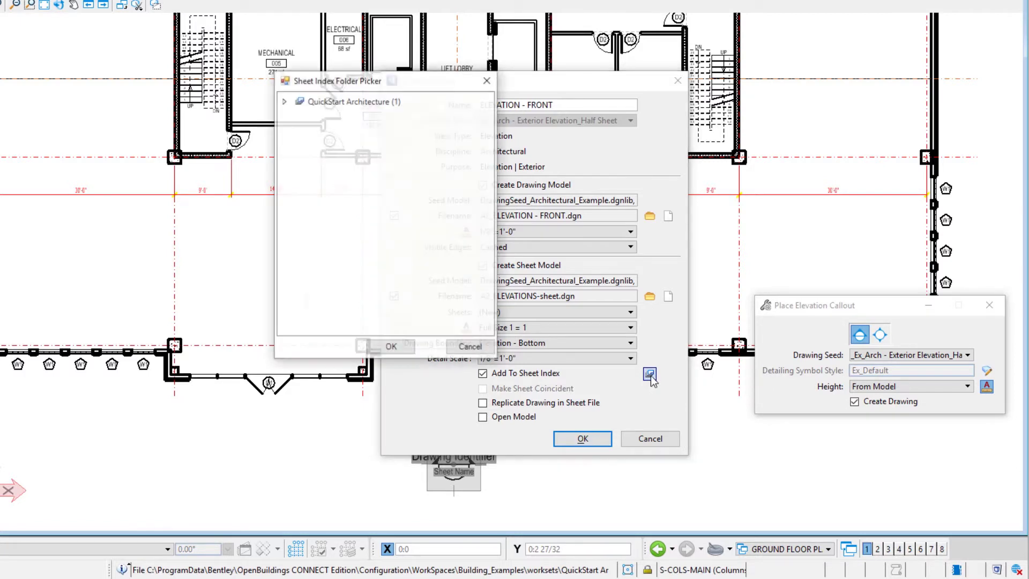
click(284, 102)
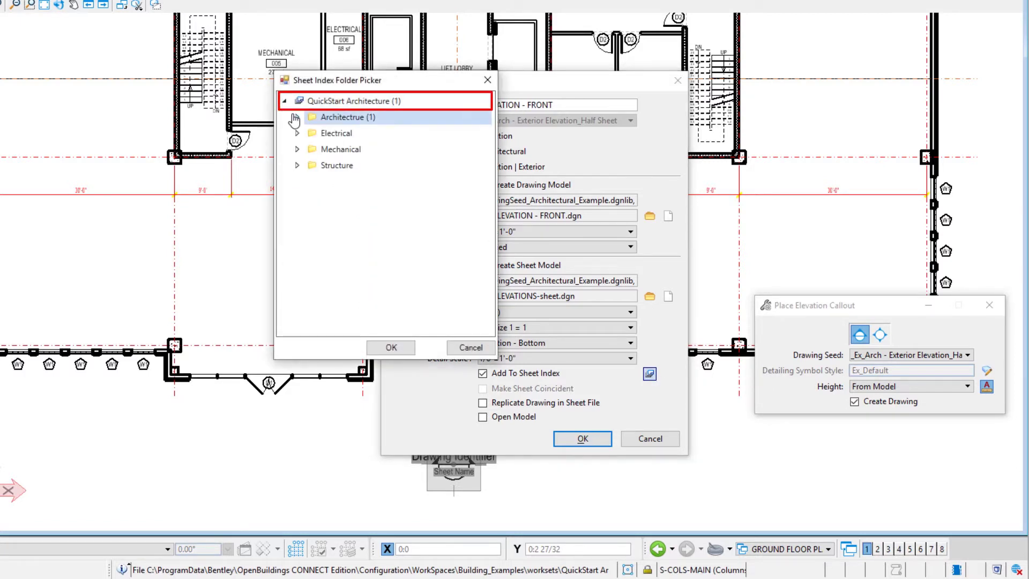
click(296, 118)
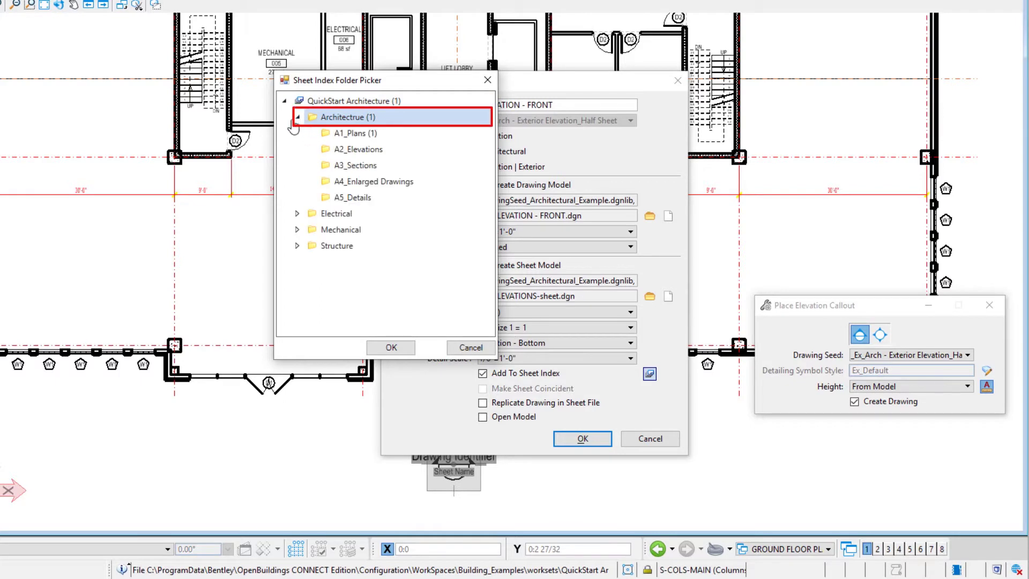
click(355, 150)
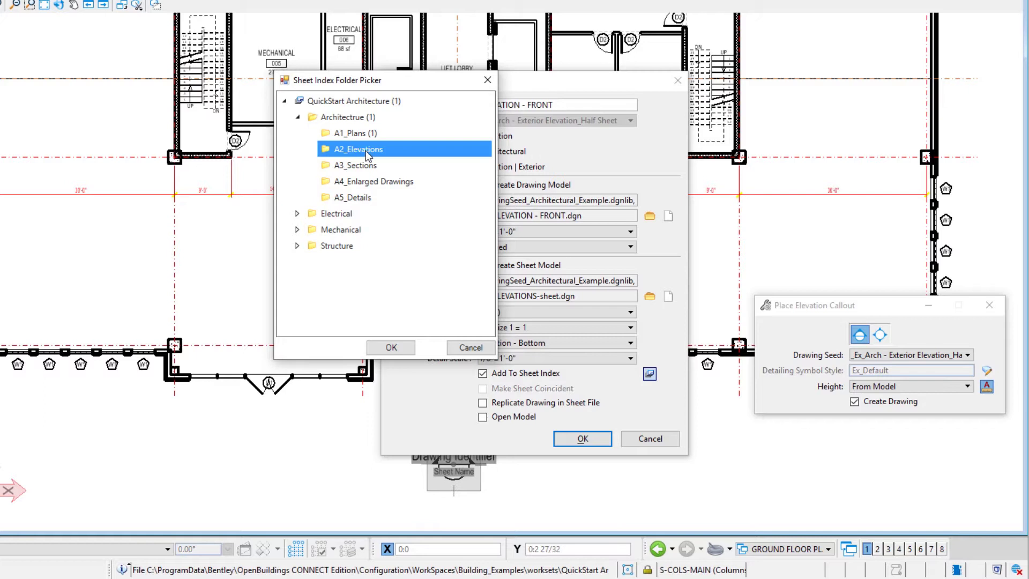
click(391, 348)
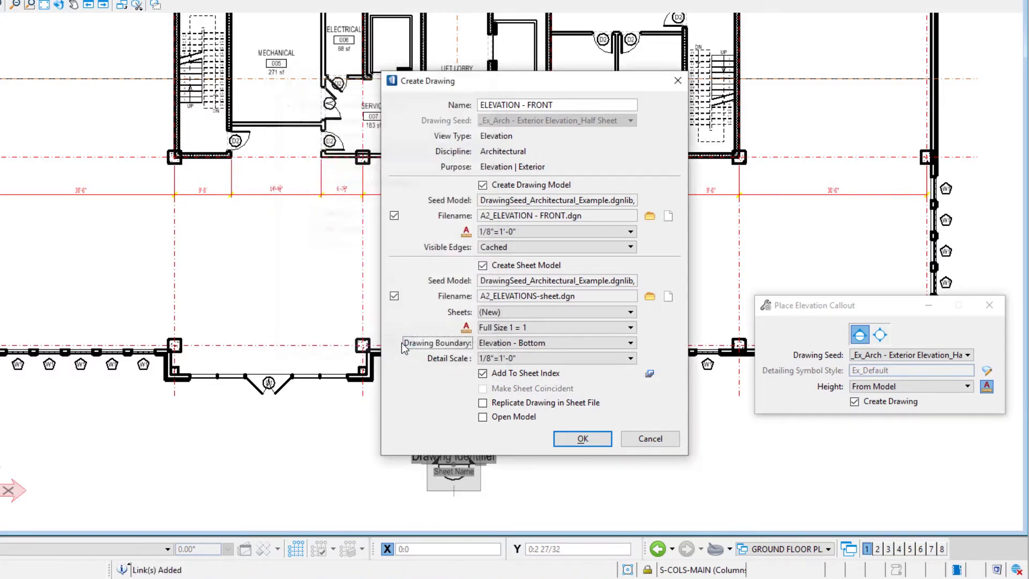
click(584, 439)
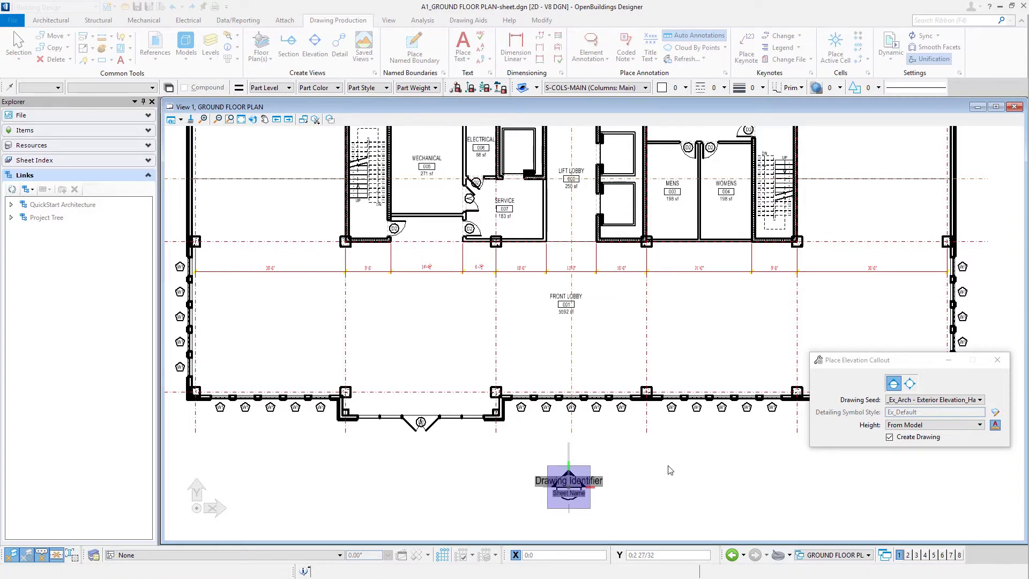
click(670, 470)
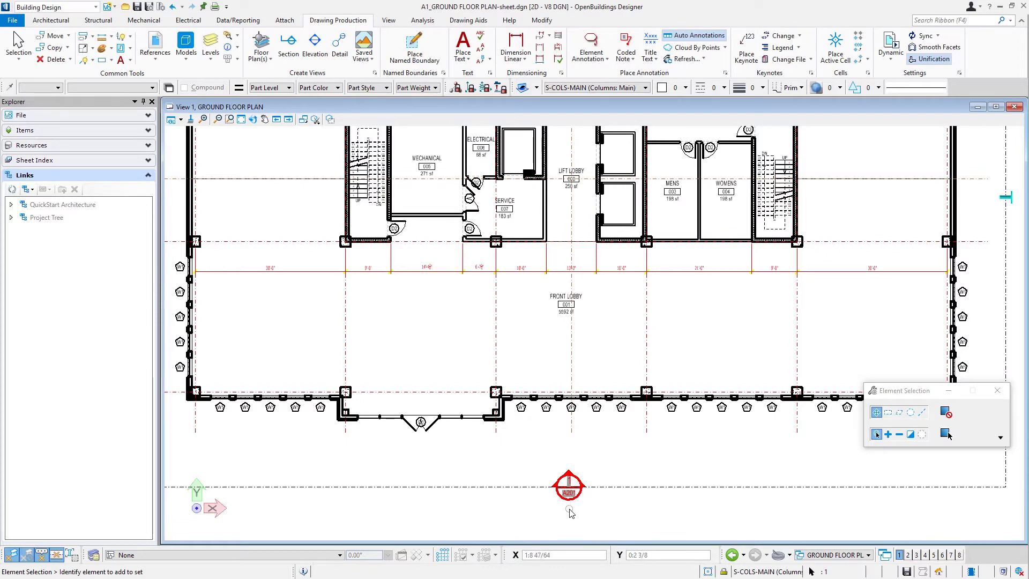
Step: Examine the front elevation callout's sheet reference and the extents of its view boundary around the floor plan
scroll(569, 512, up, 3)
scroll(679, 474, down, 2)
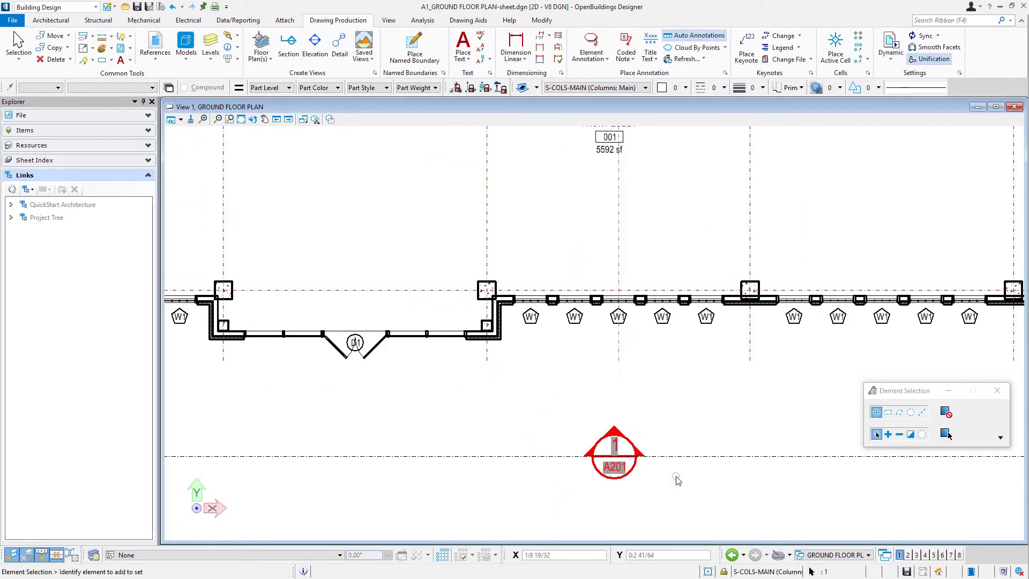
scroll(662, 502, down, 4)
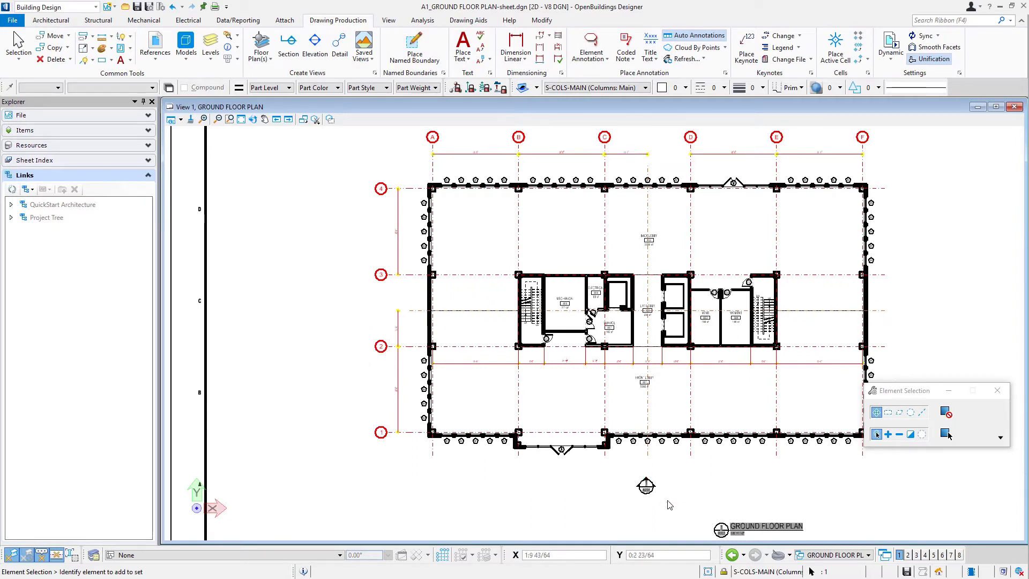
click(893, 320)
click(369, 321)
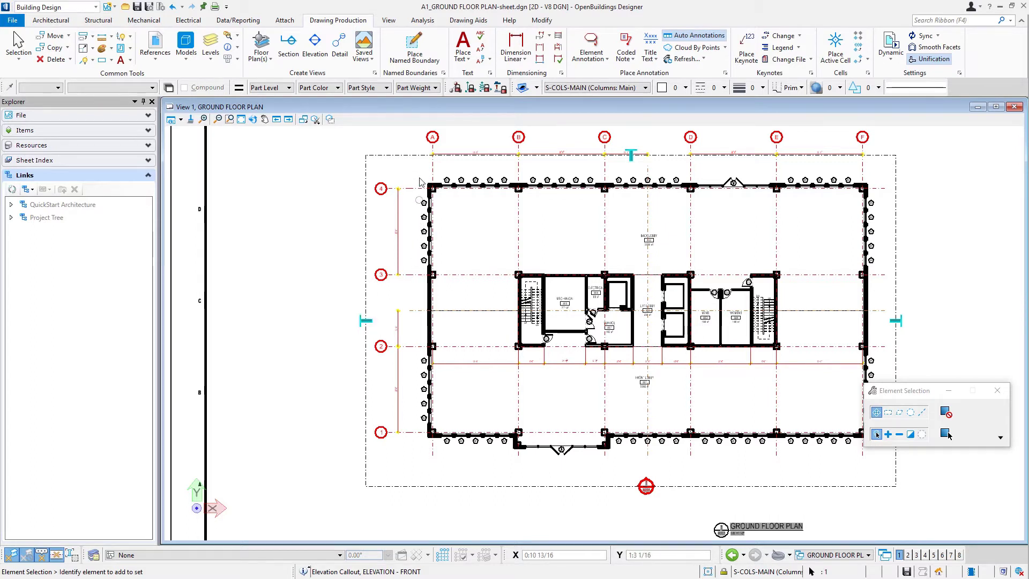
Step: Move the front elevation callout's view boundaries beside gridlines A and F inward, just outside the building's side walls
click(364, 320)
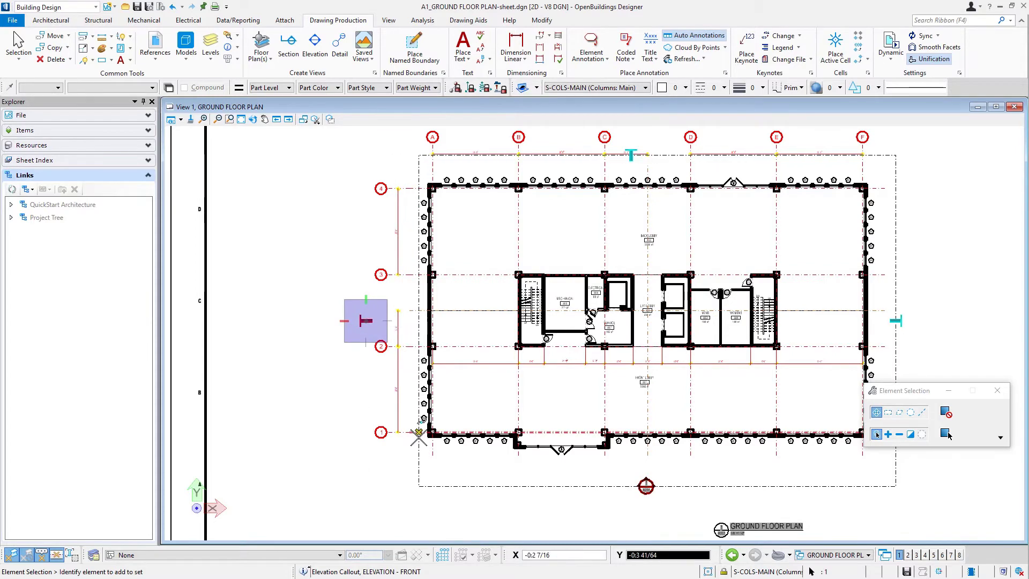
scroll(418, 435, up, 7)
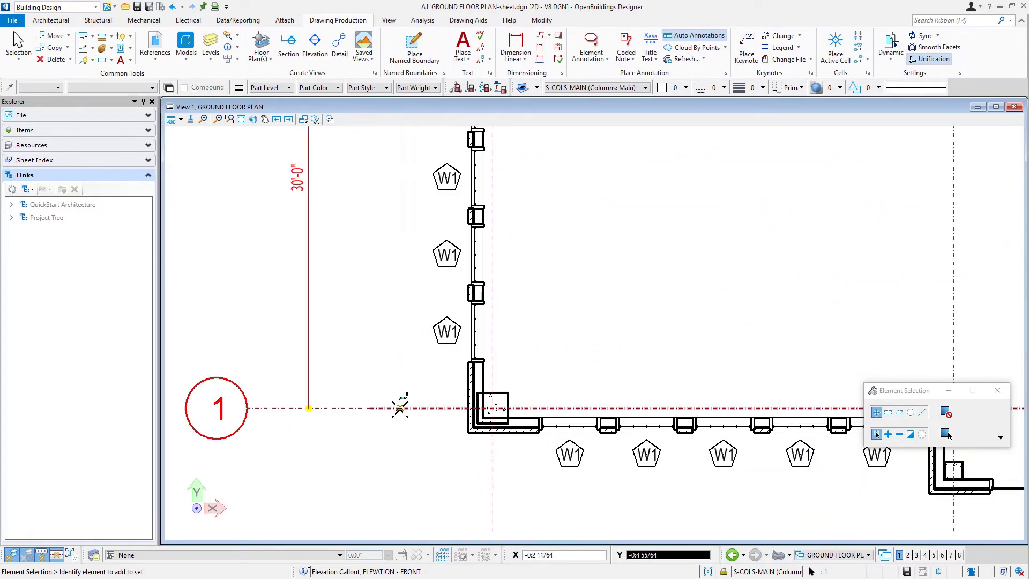
scroll(402, 443, down, 8)
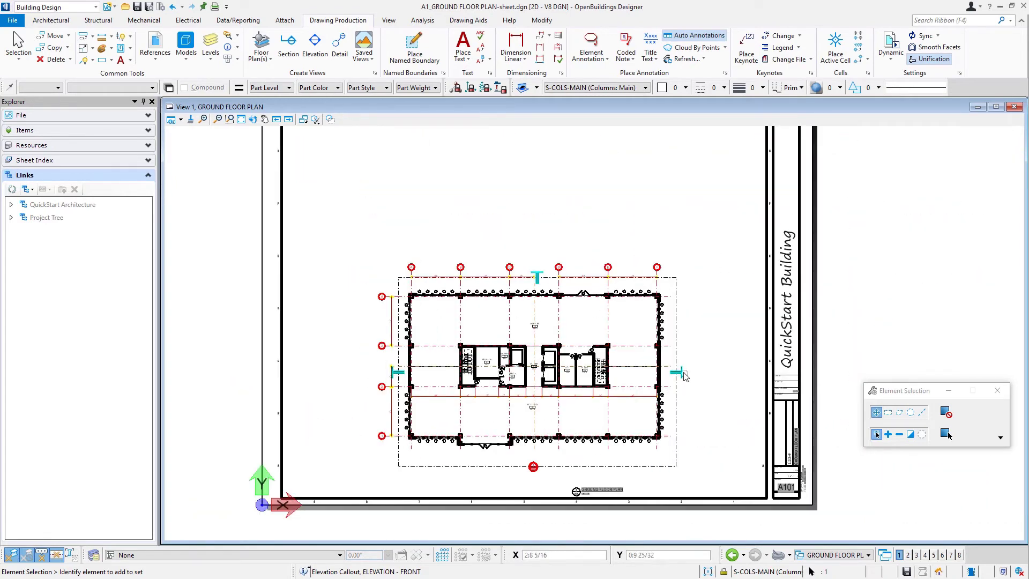
scroll(680, 374, up, 7)
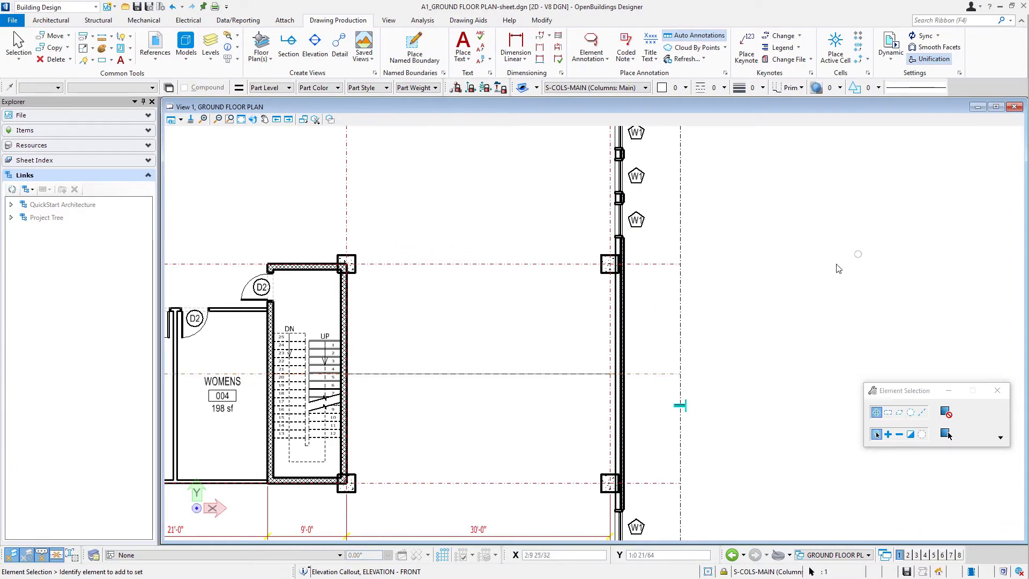
scroll(782, 306, down, 2)
scroll(782, 306, down, 2)
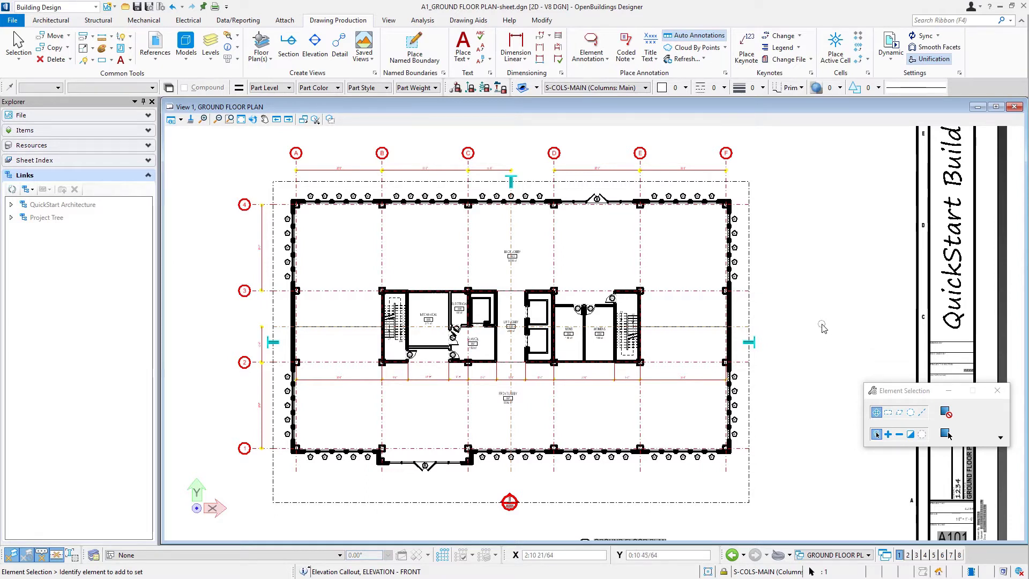
Step: Place an exterior elevation callout outside the gridline F wall, in line with the lift lobby's centre and facing the building
click(315, 43)
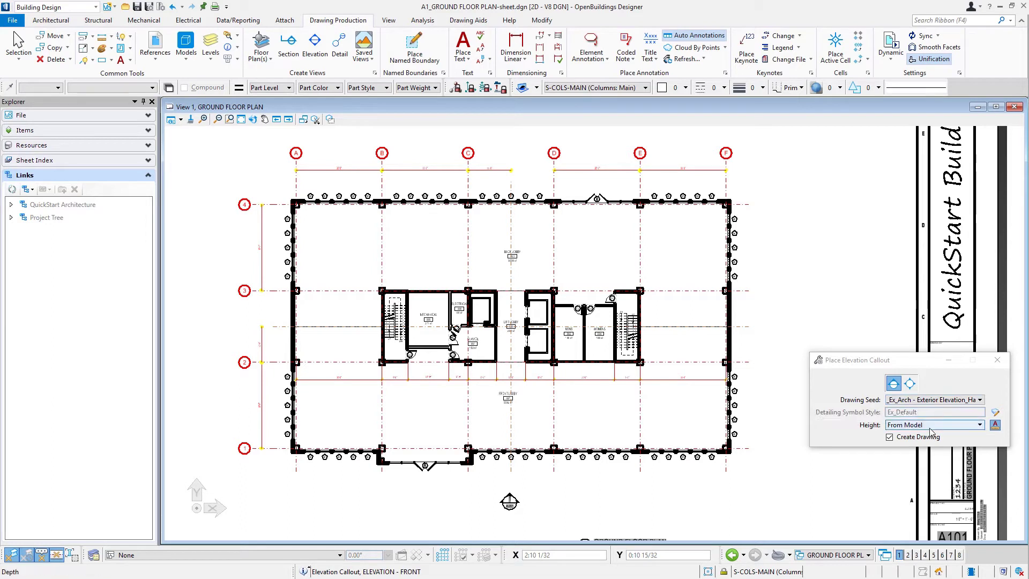
click(773, 326)
scroll(751, 326, up, 2)
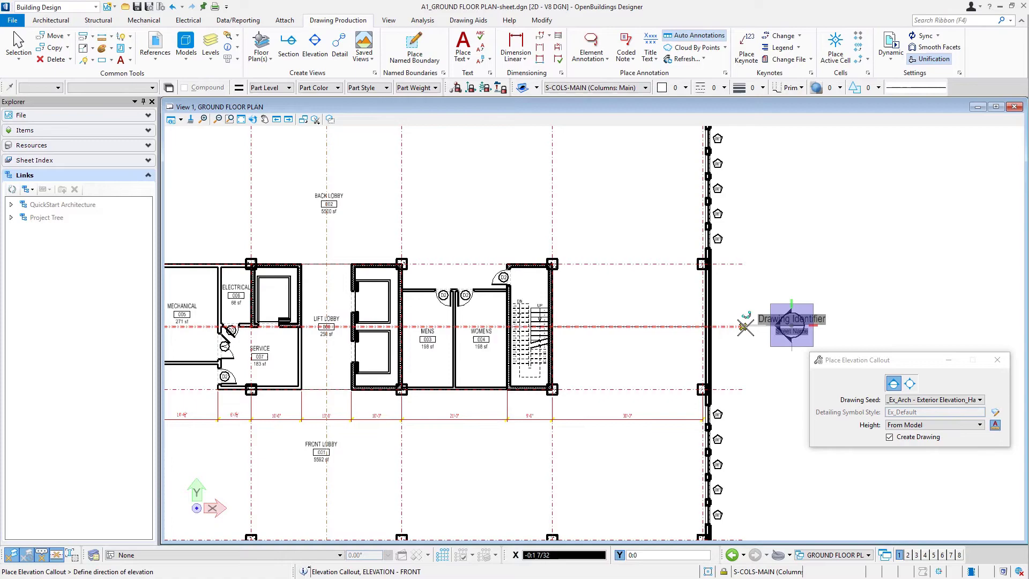
click(630, 325)
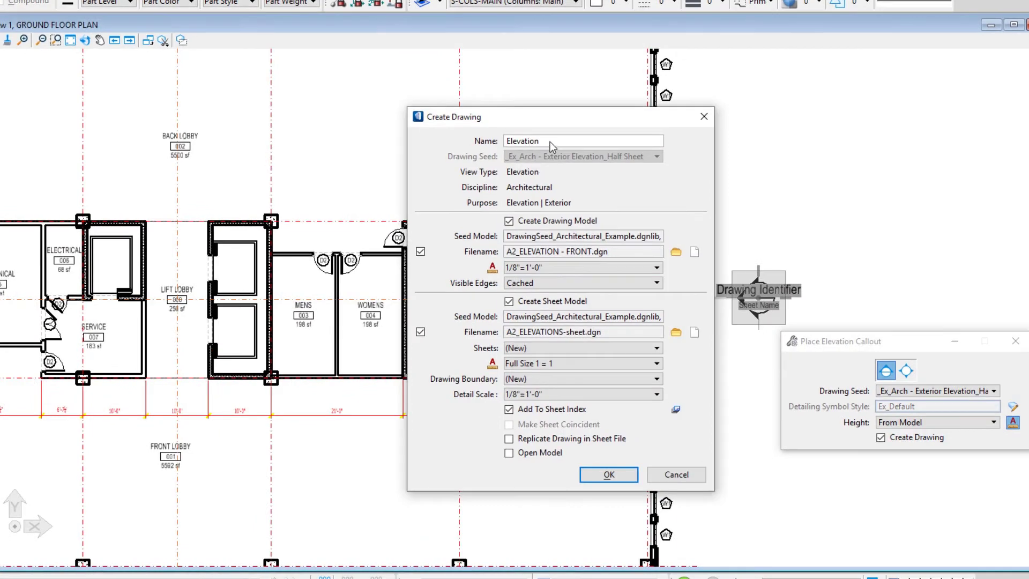
Step: Name the new drawing ELEVATION - SIDE
click(485, 142)
text(ELEVATION - SIDE)
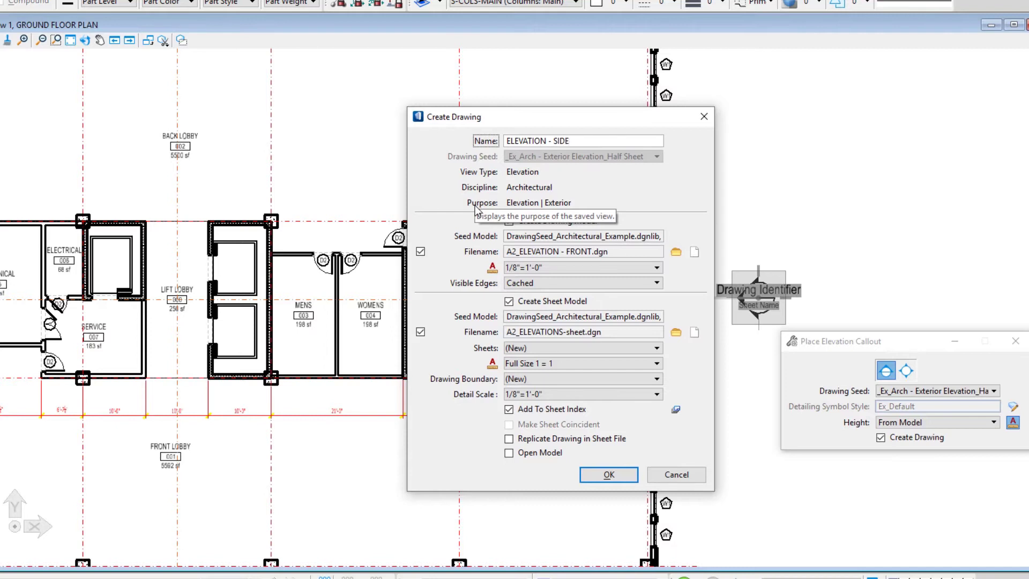
click(466, 142)
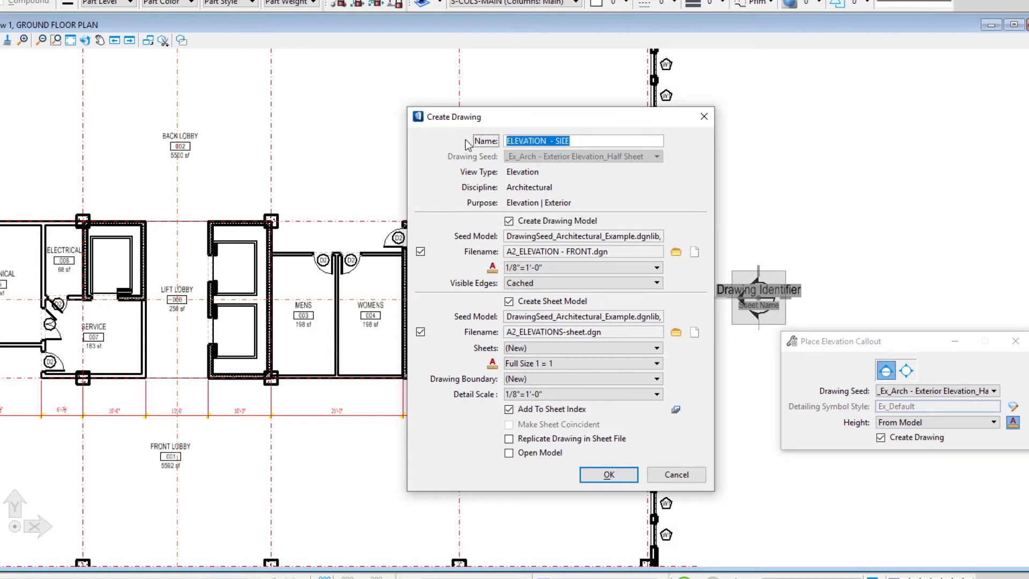
key(End)
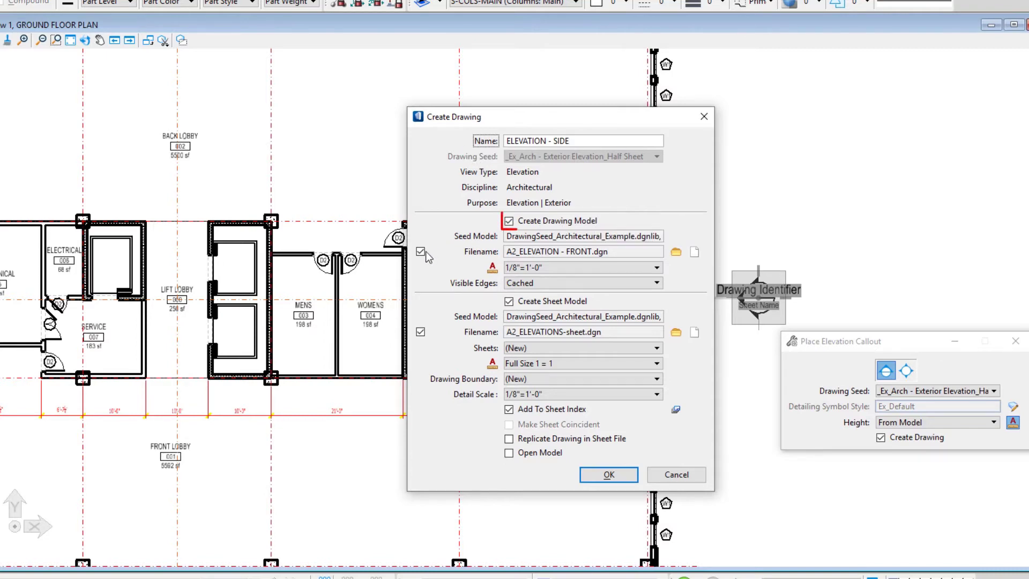
Step: Create a new drawing model file named A2_ELEVATION - SIDE in the Drawings folder
click(695, 252)
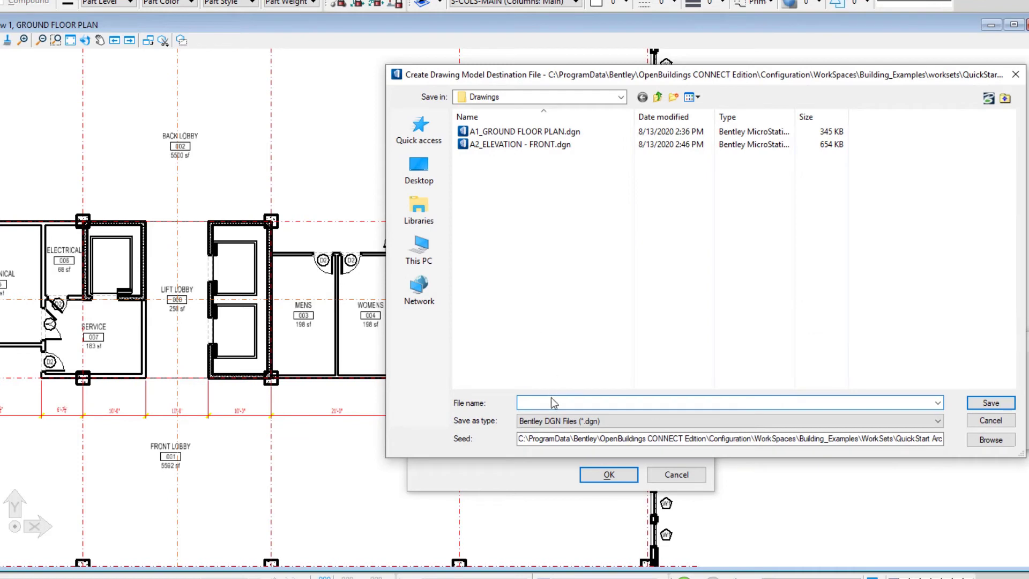
text(A2)
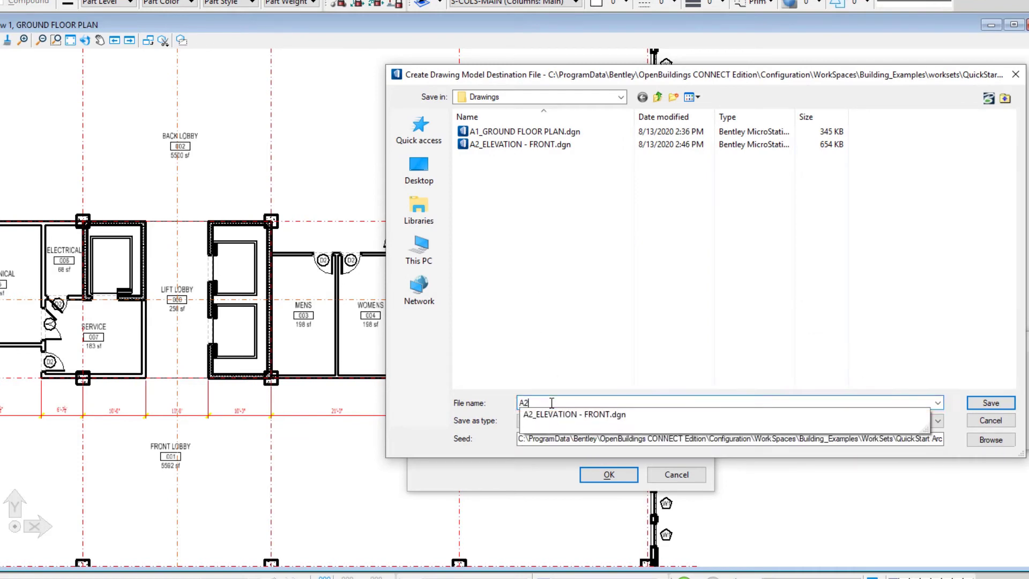
text(_ELEVATION - SIDE)
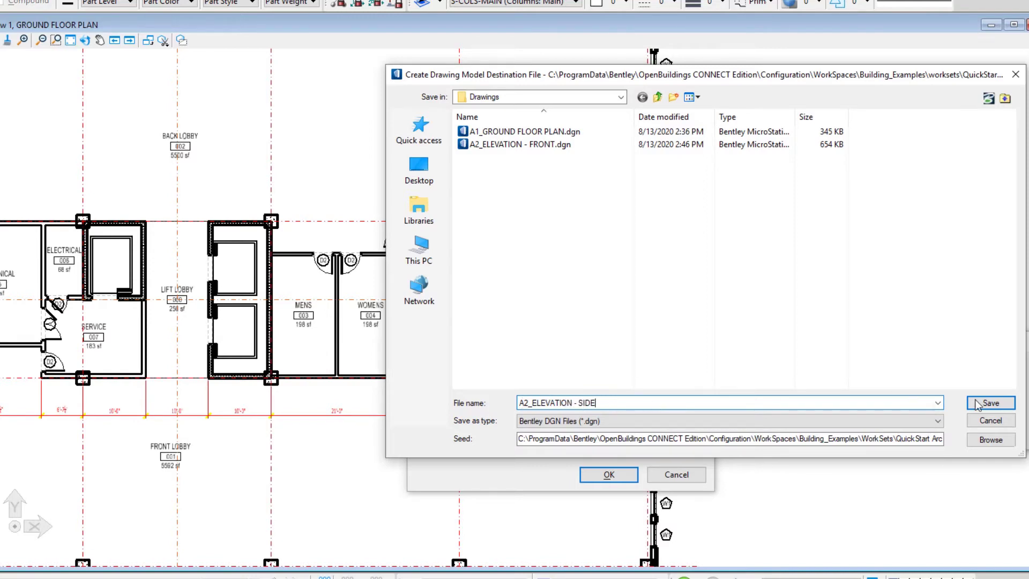
click(990, 402)
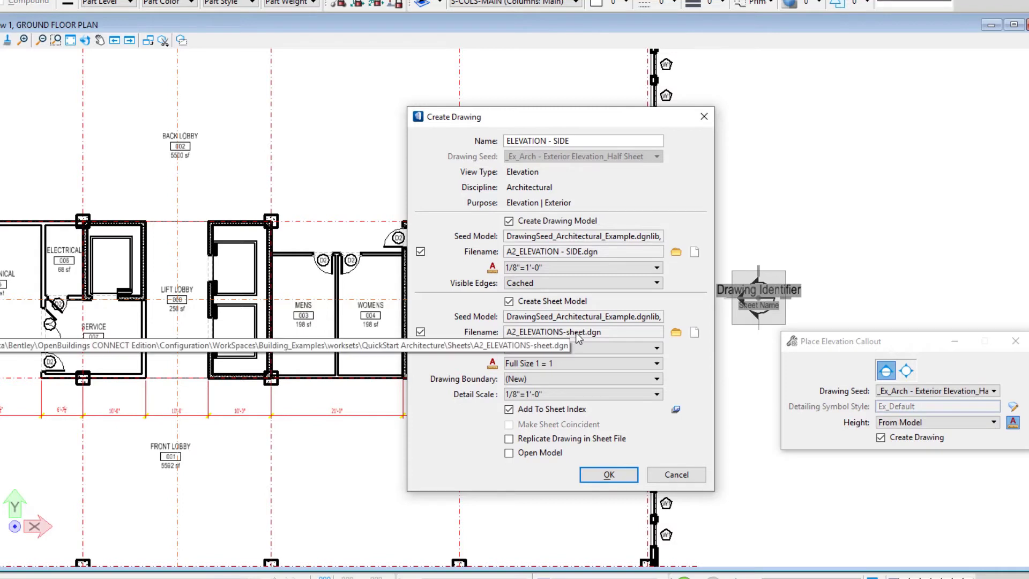
Step: Put the drawing on the existing ELEVATION - FRONT sheet in the Elevation - Top drawing boundary and create it
click(539, 349)
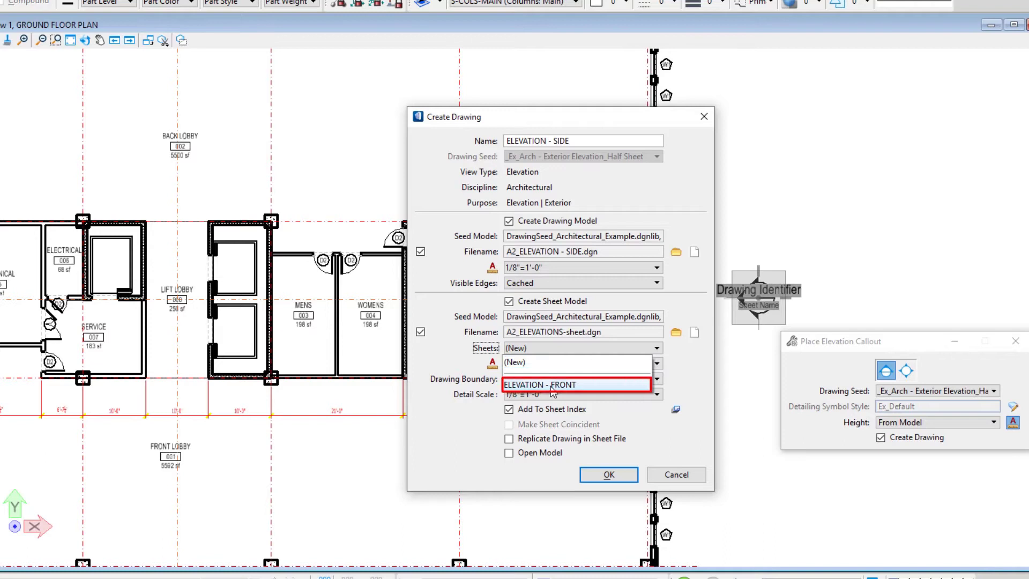
click(551, 387)
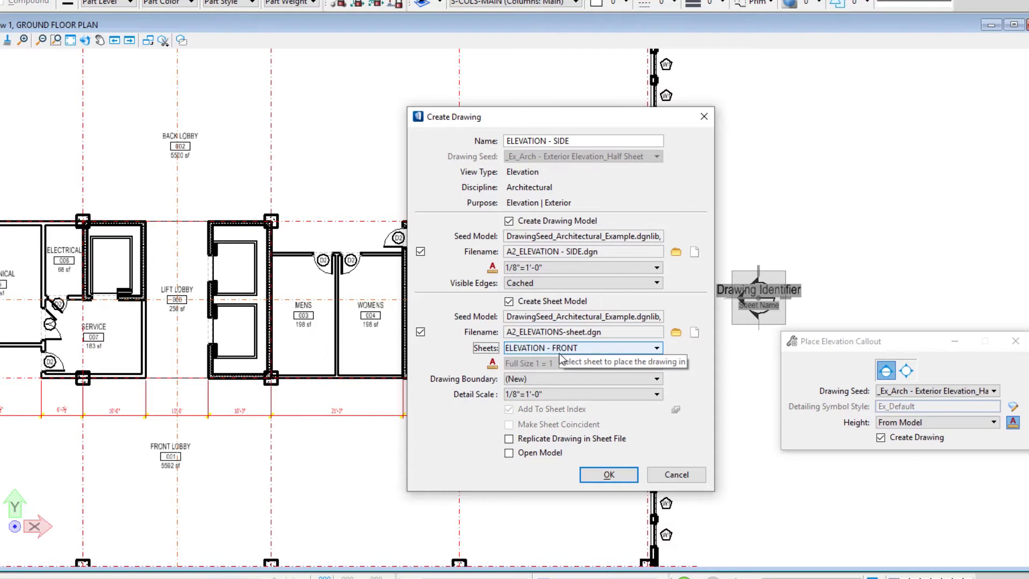
click(535, 377)
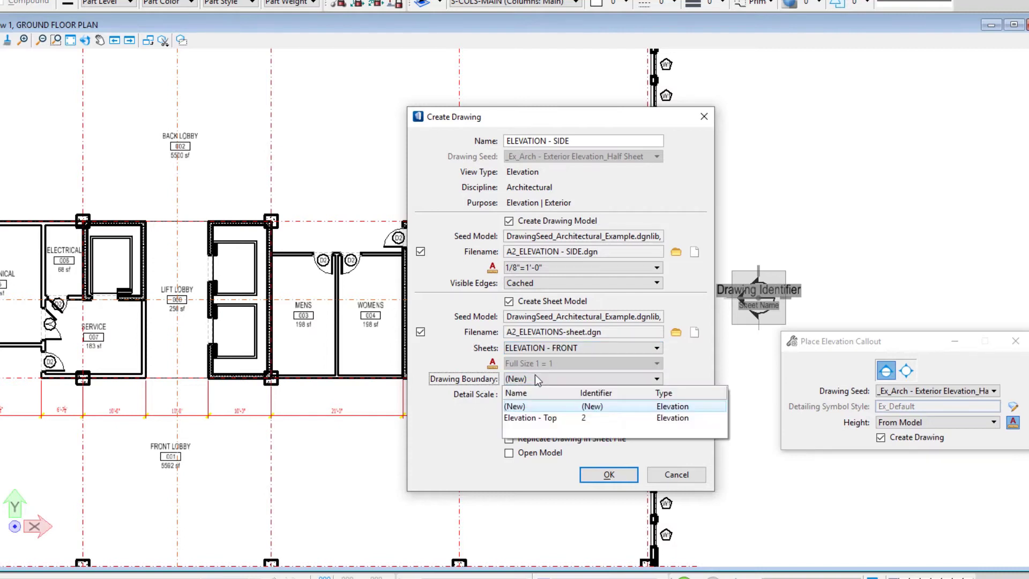
click(542, 421)
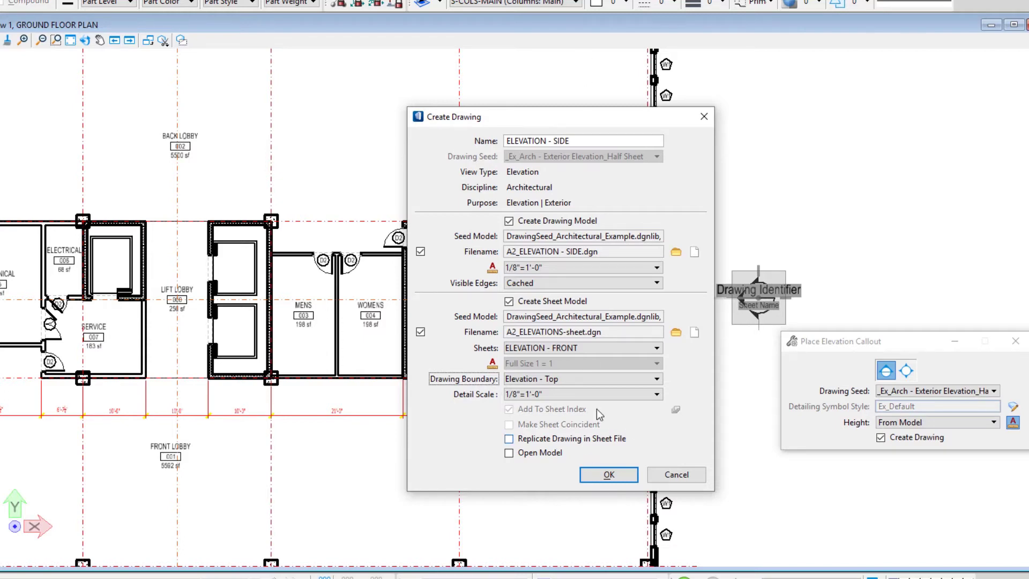
click(608, 474)
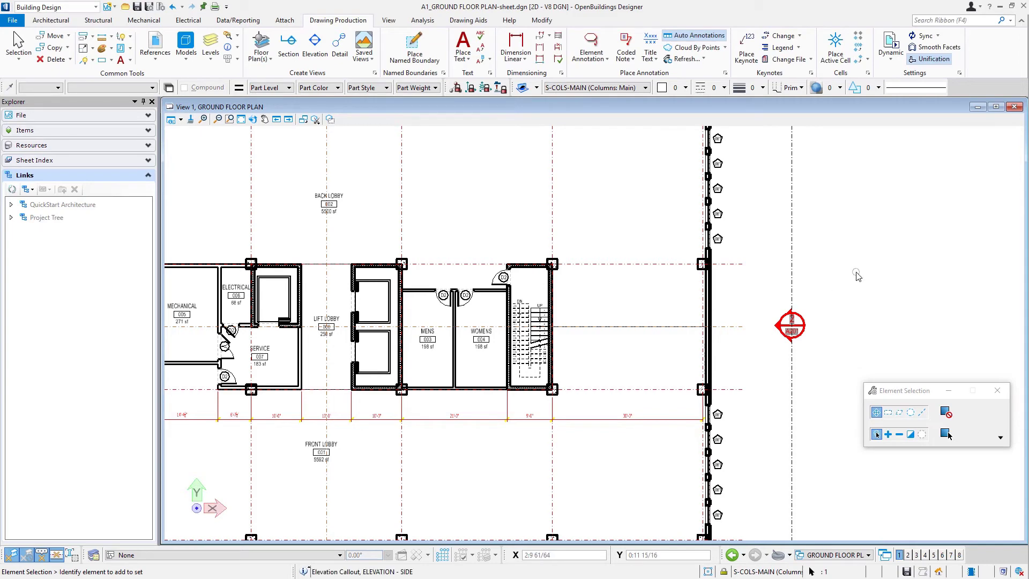
Step: Pull the side elevation callout's view boundaries beside gridlines 4, A and 1 in close to the building's exterior walls
scroll(857, 276, down, 3)
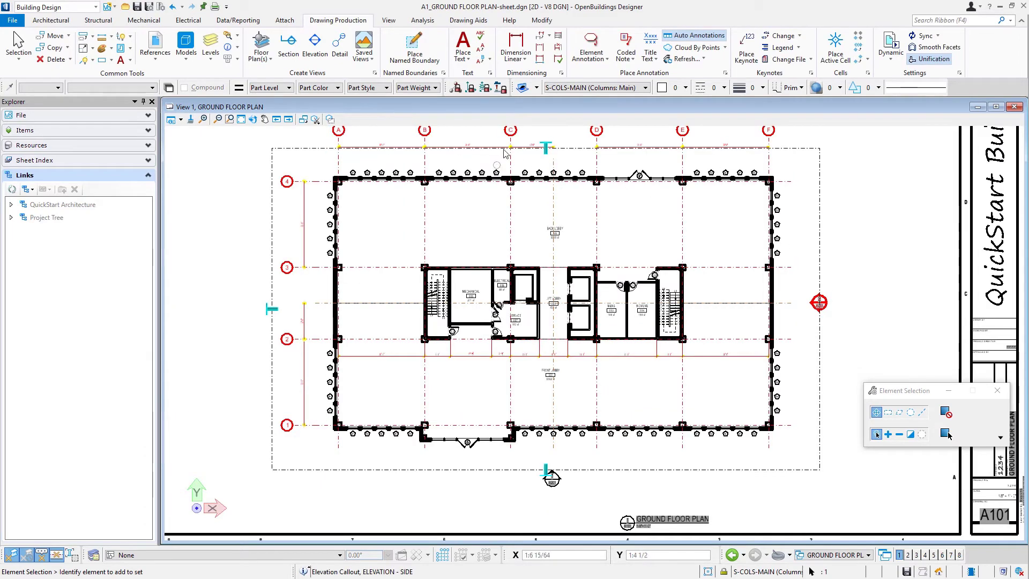
drag(545, 152, 546, 161)
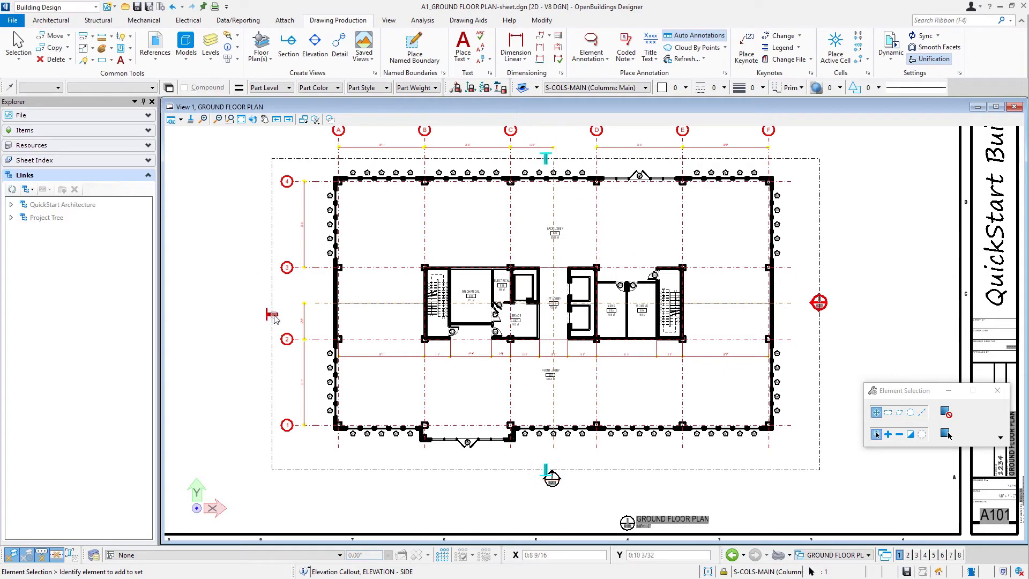
drag(272, 314, 315, 326)
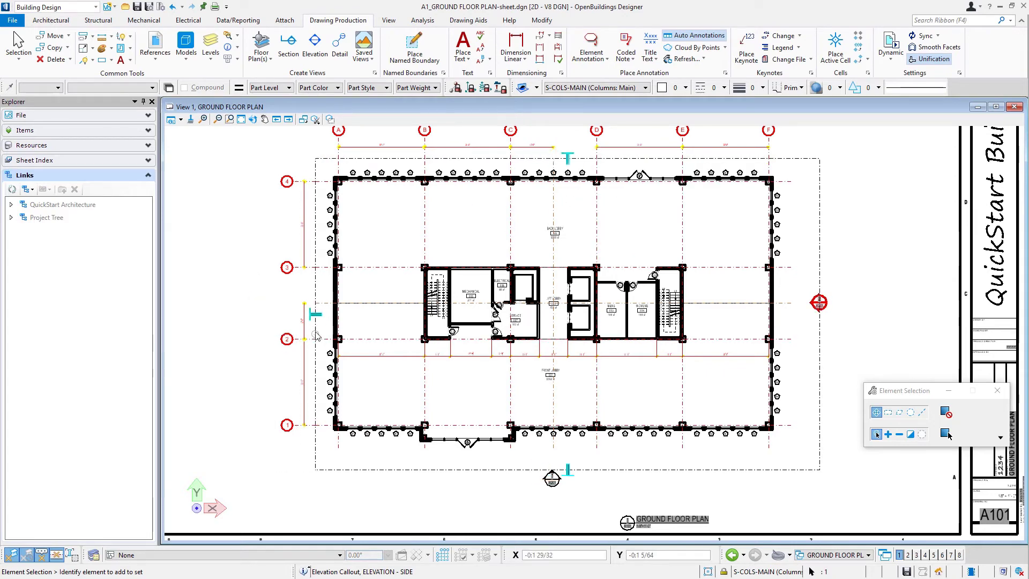
drag(568, 475, 599, 449)
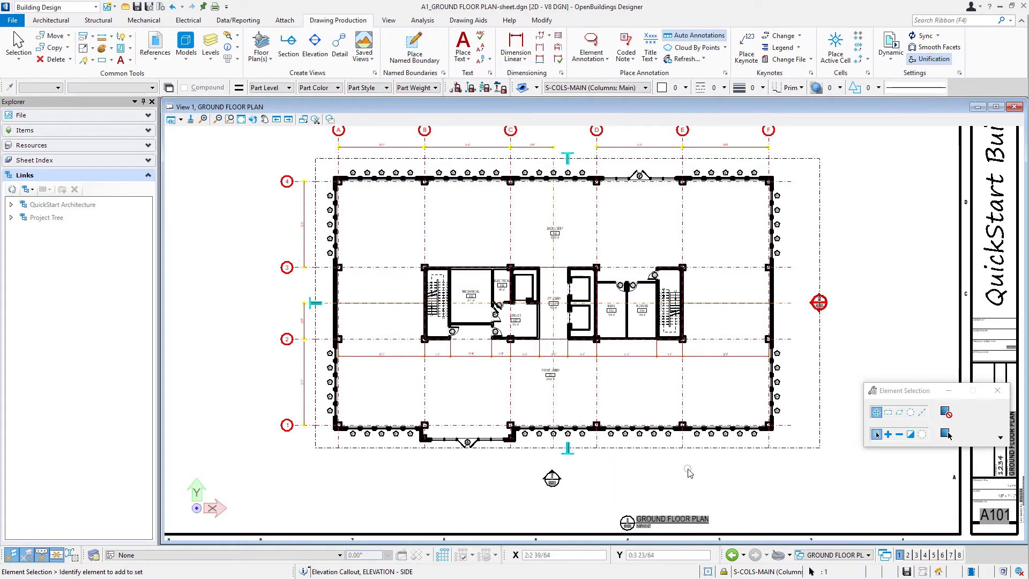
scroll(814, 309, up, 3)
Step: Open the ELEVATION - FRONT drawing from the architectural elevations in the Project Tree's Drawings folder
click(11, 217)
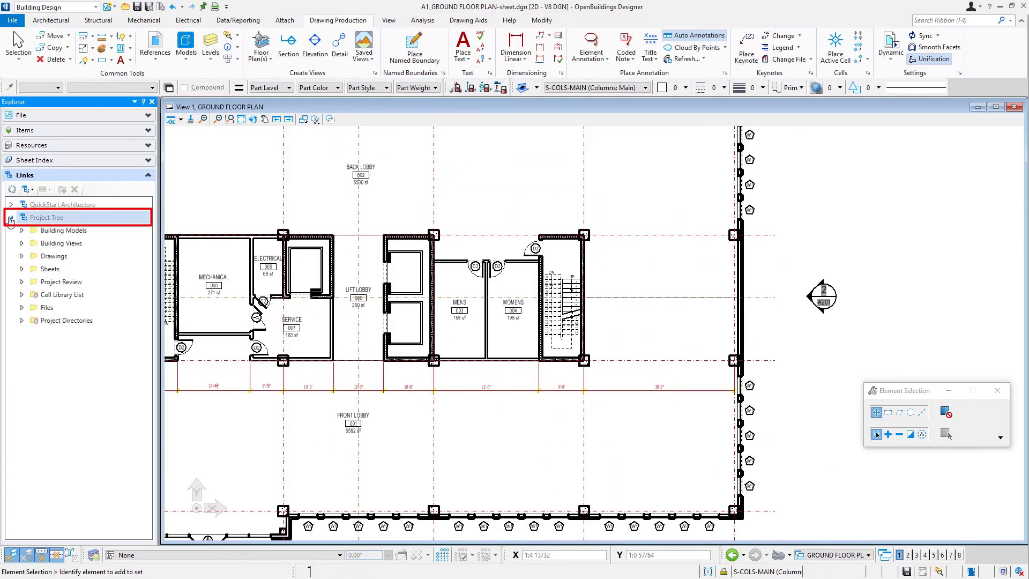
click(22, 256)
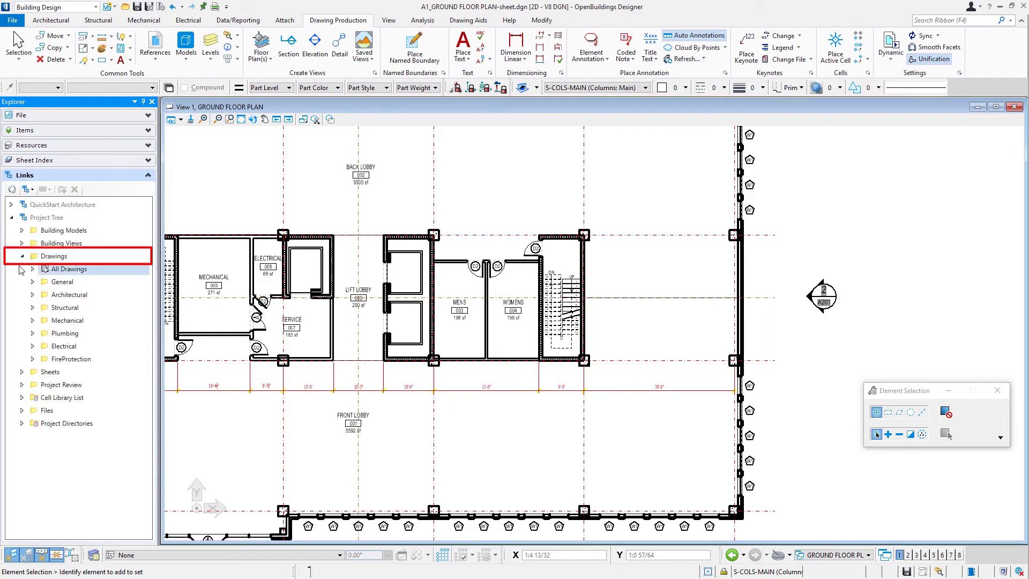
click(32, 294)
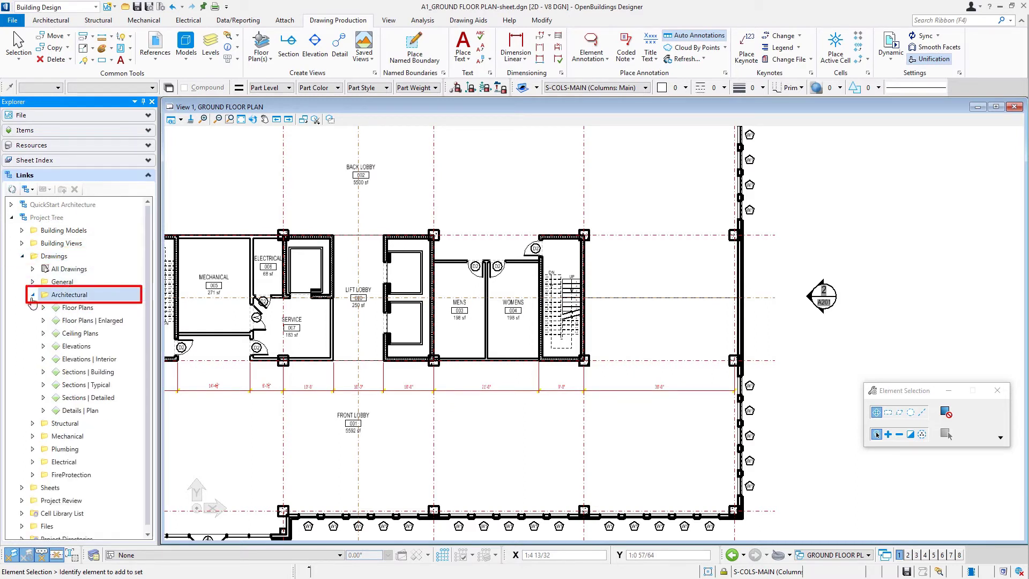
click(44, 346)
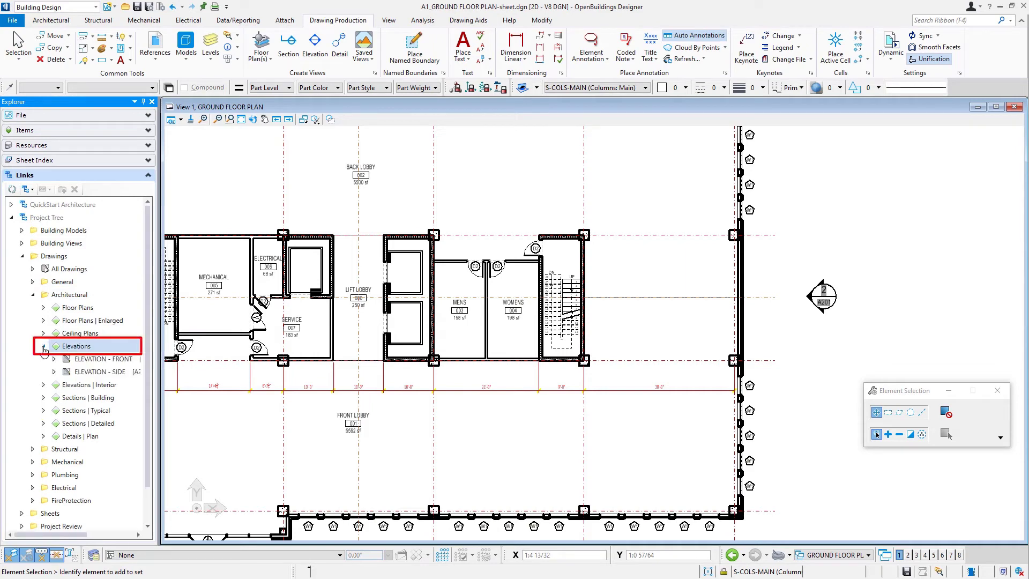
click(108, 358)
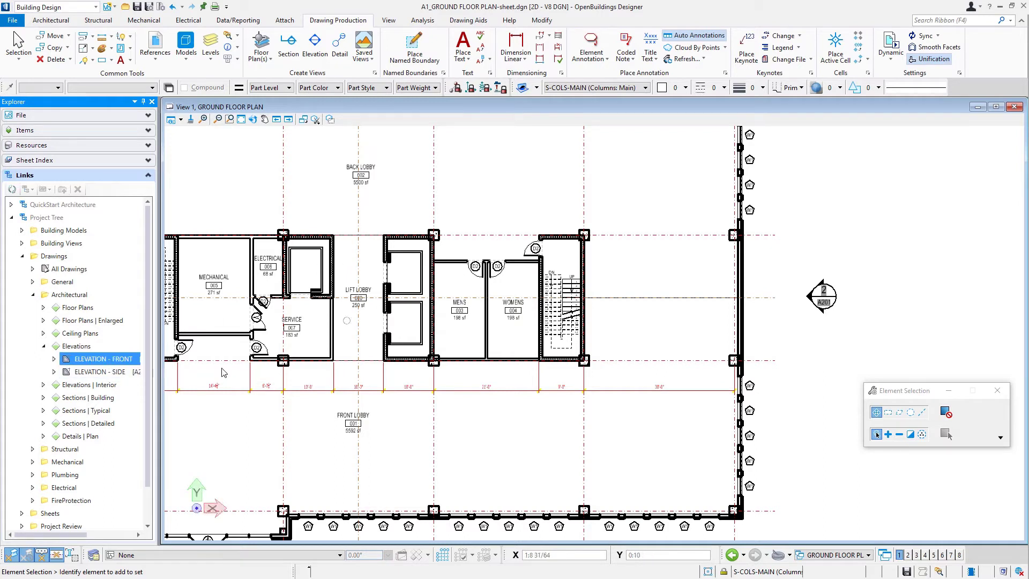
double_click(96, 359)
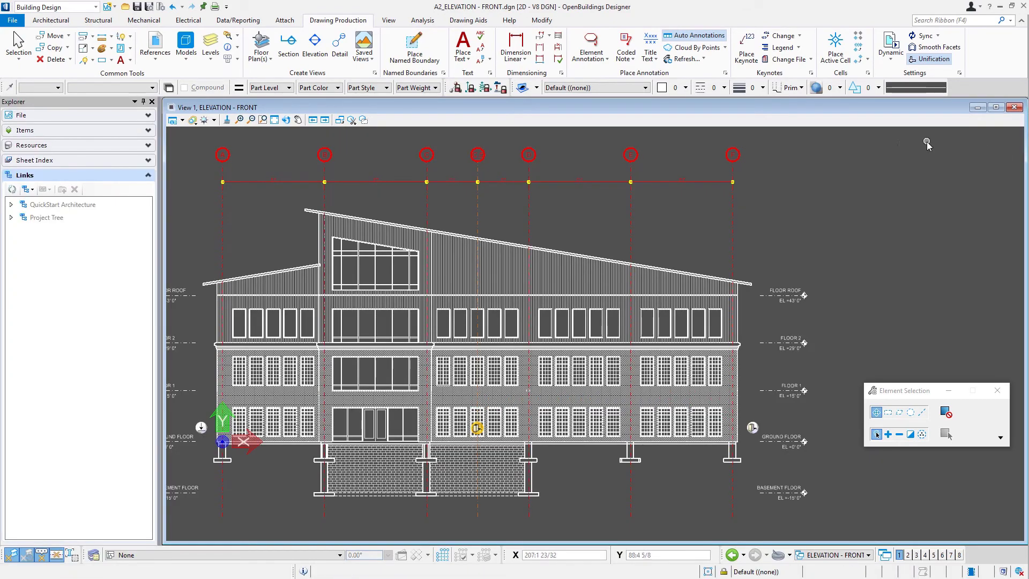
Step: Fit the ELEVATION - FRONT drawing in the view and open the A_Master design model from its elevation callout marker
click(278, 123)
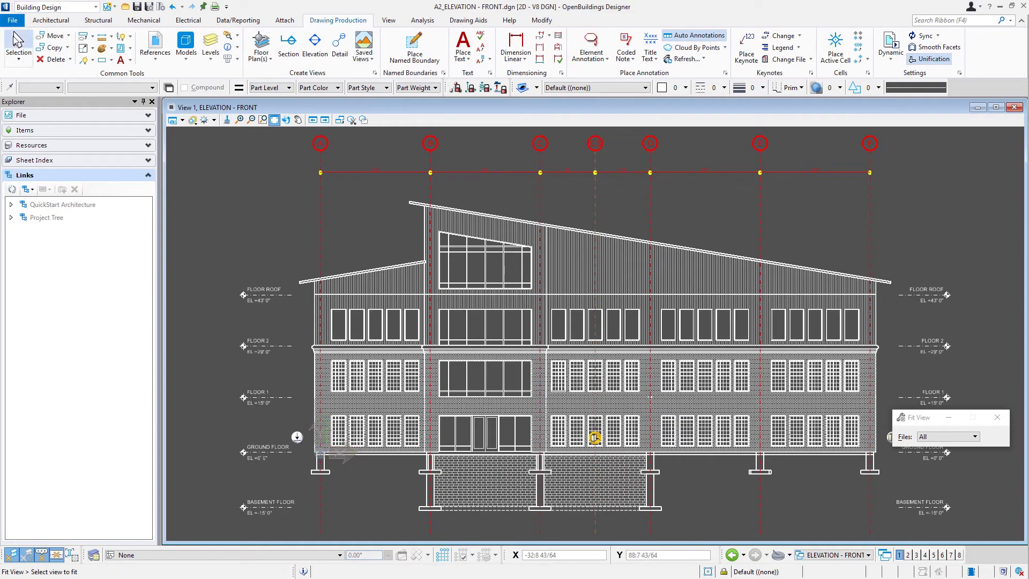
click(17, 40)
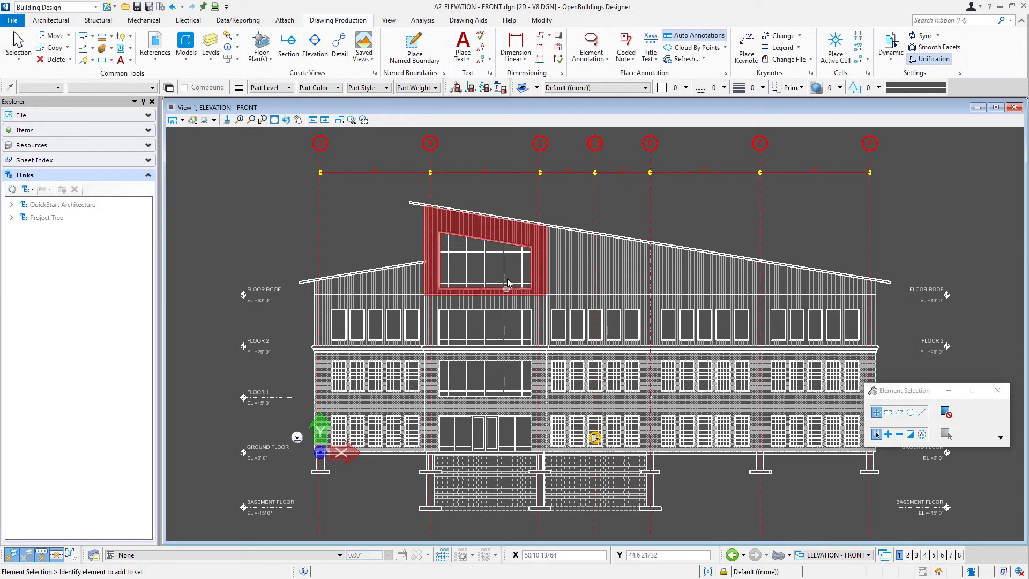
click(595, 438)
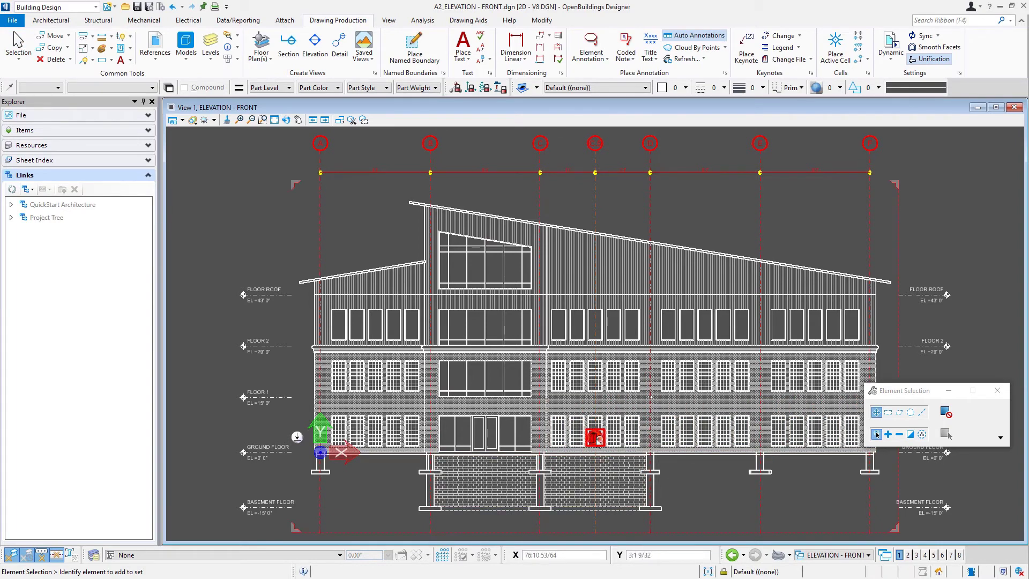
mouse_move(596, 439)
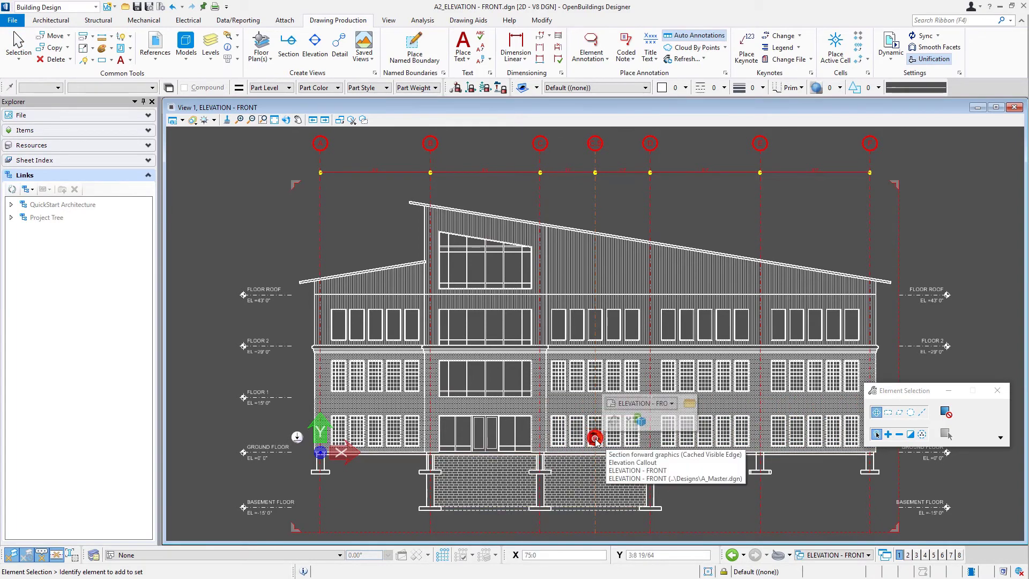
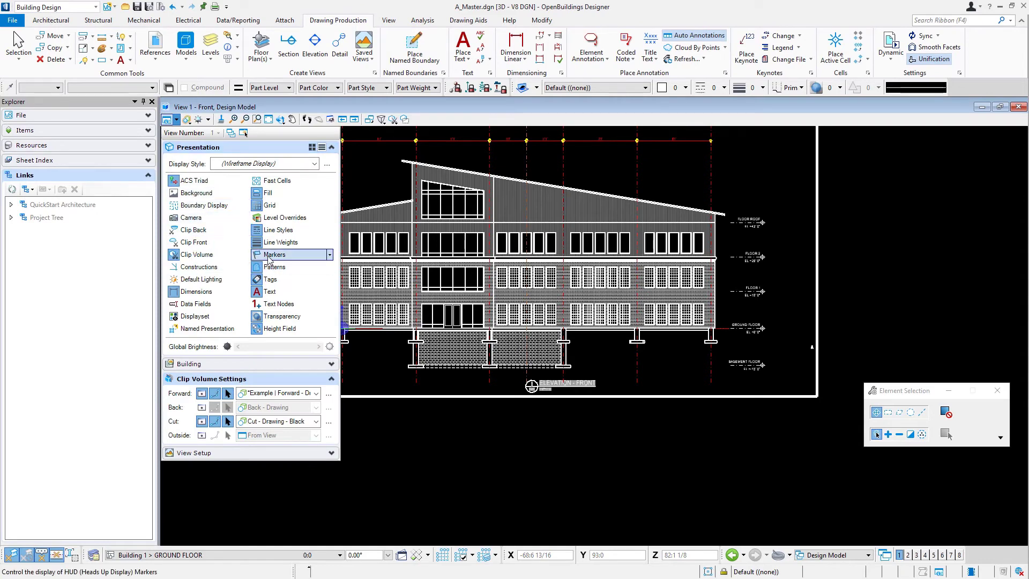
Step: Raise the front elevation callout's lower boundary to the ground floor line and return to the ELEVATION - FRONT drawing
click(330, 255)
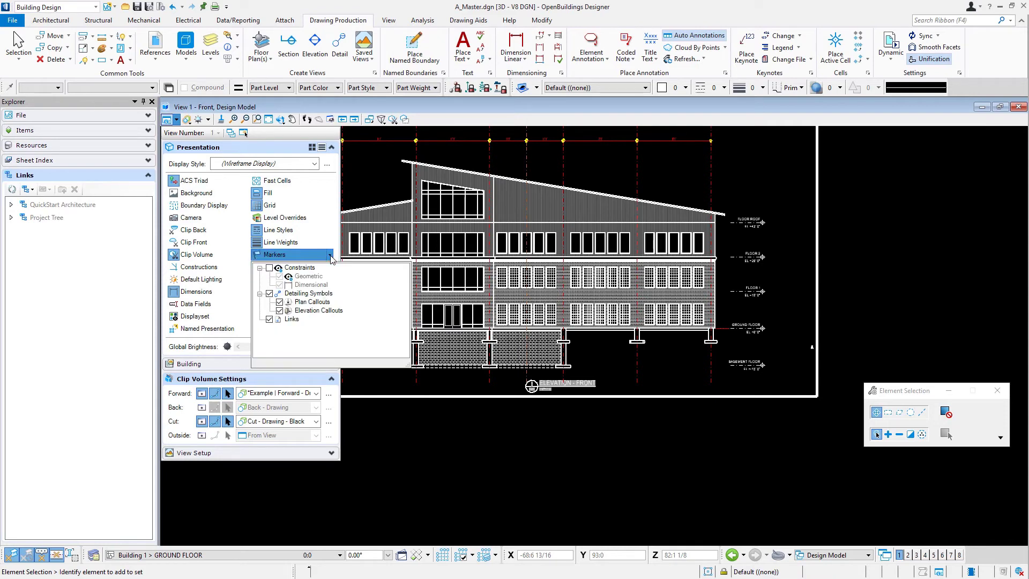
click(330, 255)
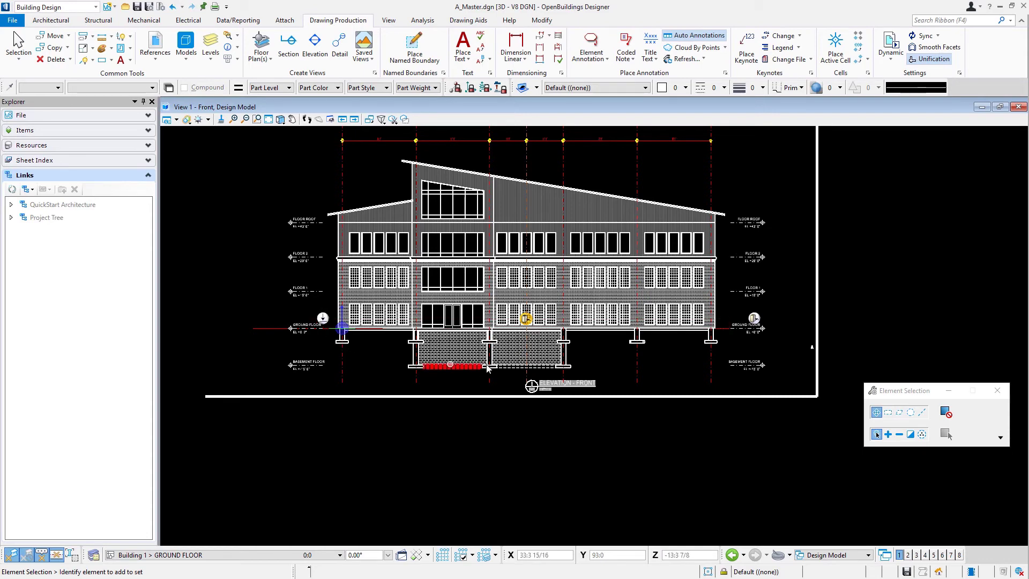
click(526, 318)
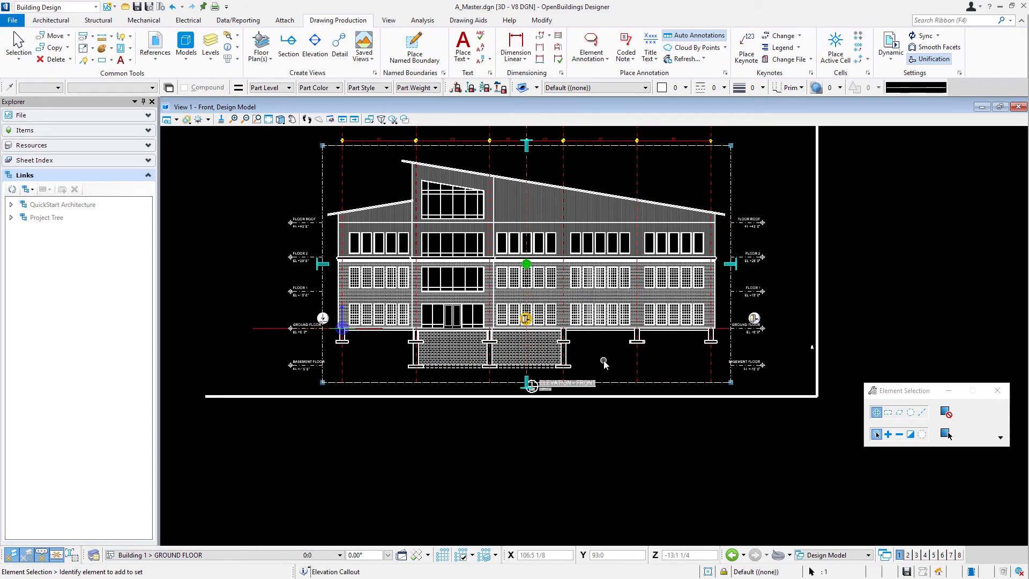
click(525, 386)
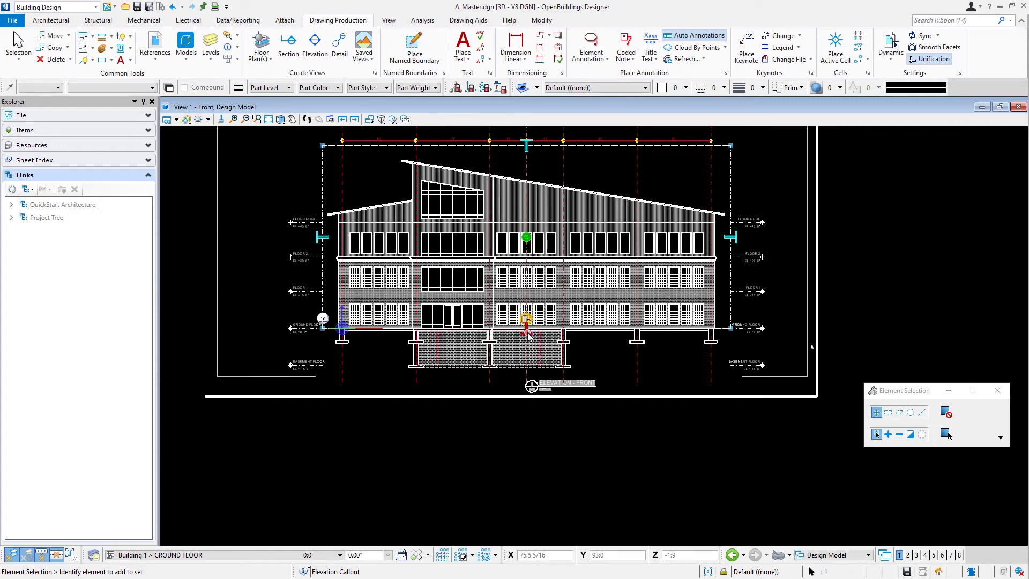
click(589, 358)
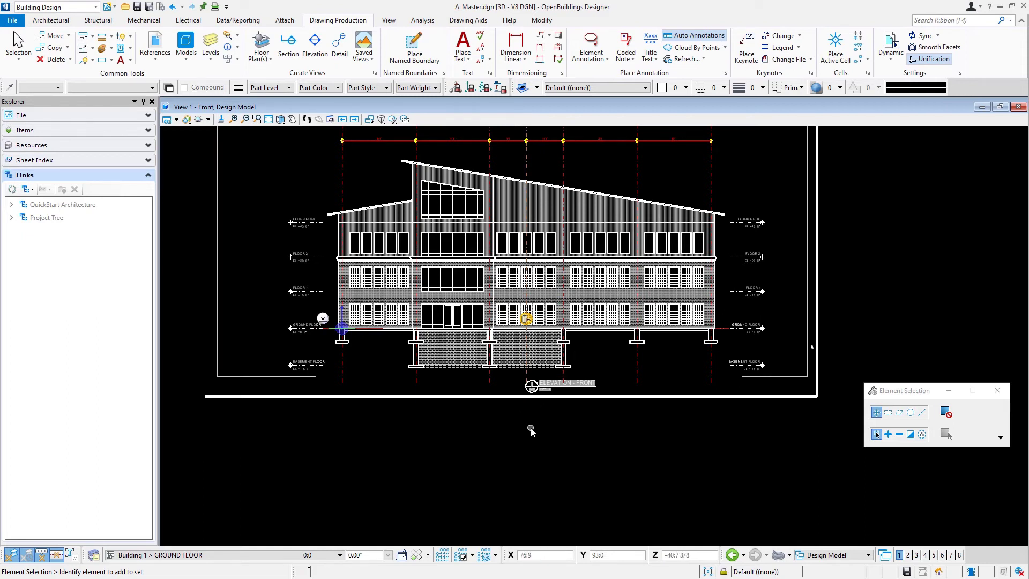
click(732, 556)
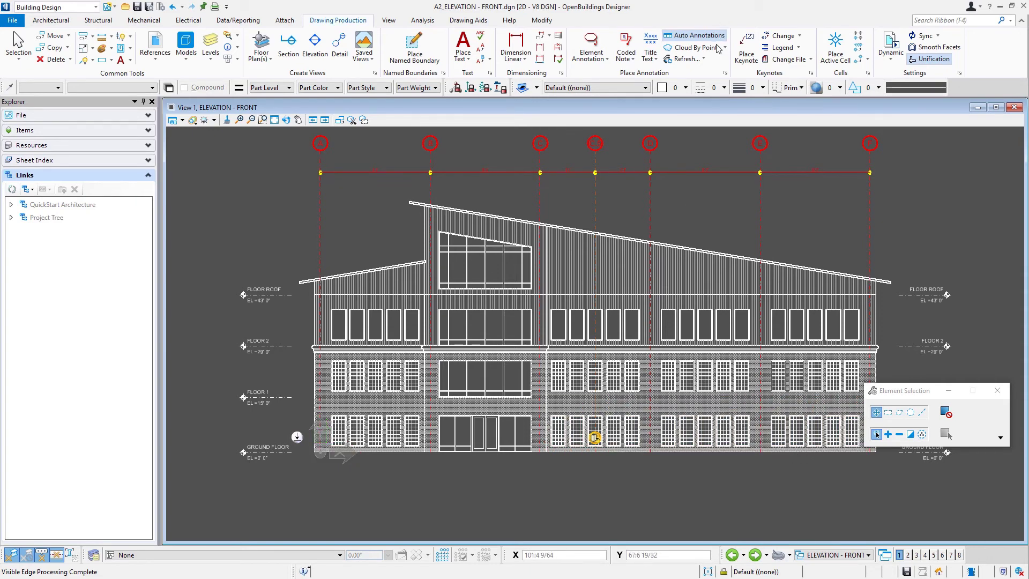
Step: Draw a horizontal ground line about 165 ft long in line weight 5 between the two Ground Floor level lines with Place SmartLine
click(739, 90)
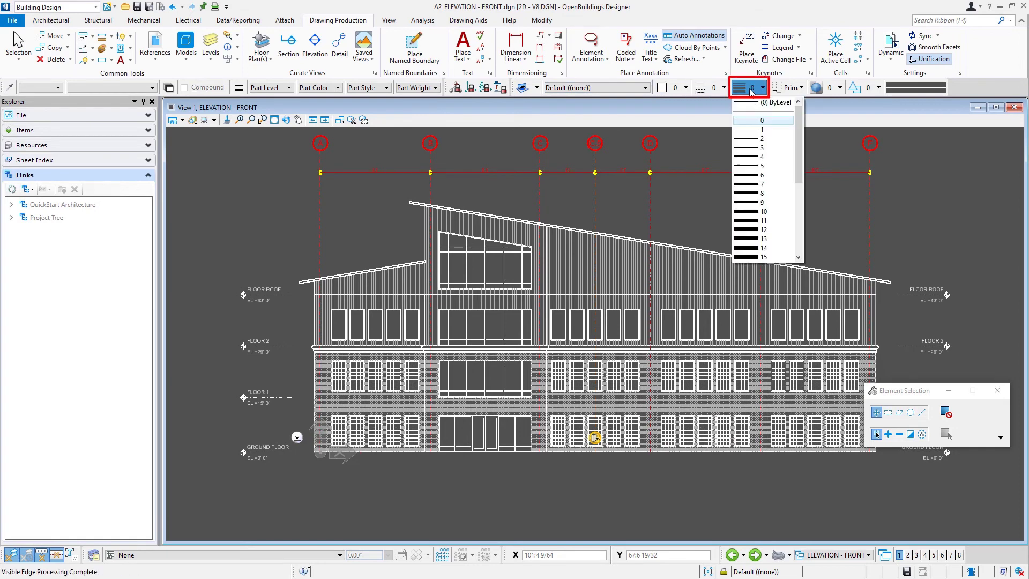
click(763, 167)
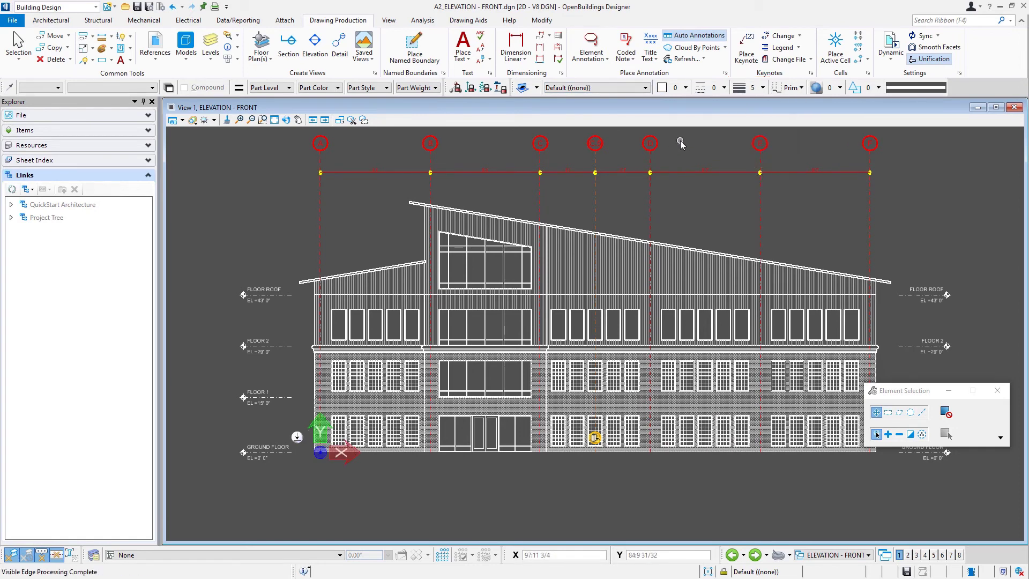
click(83, 60)
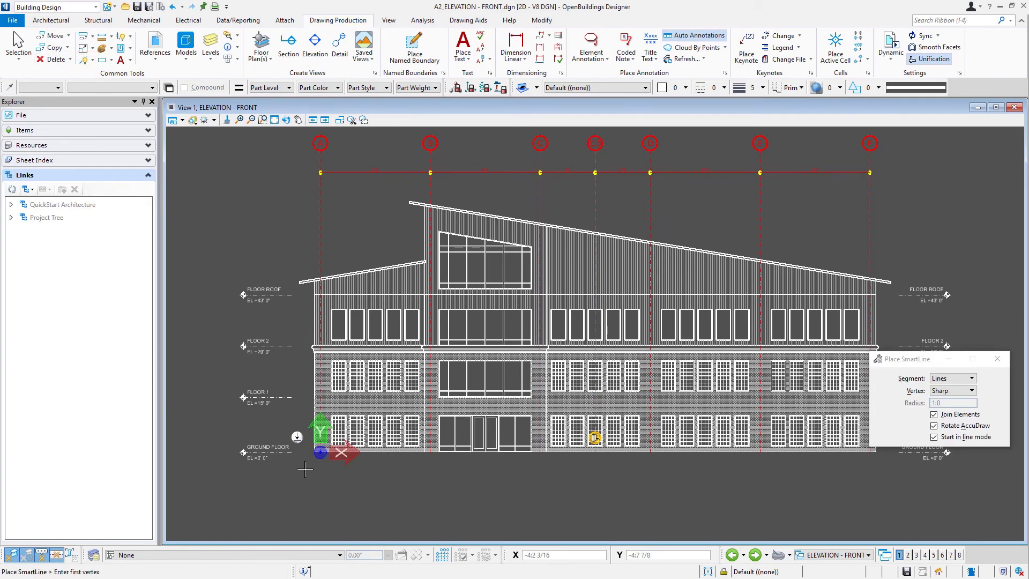
click(292, 451)
scroll(316, 471, down, 2)
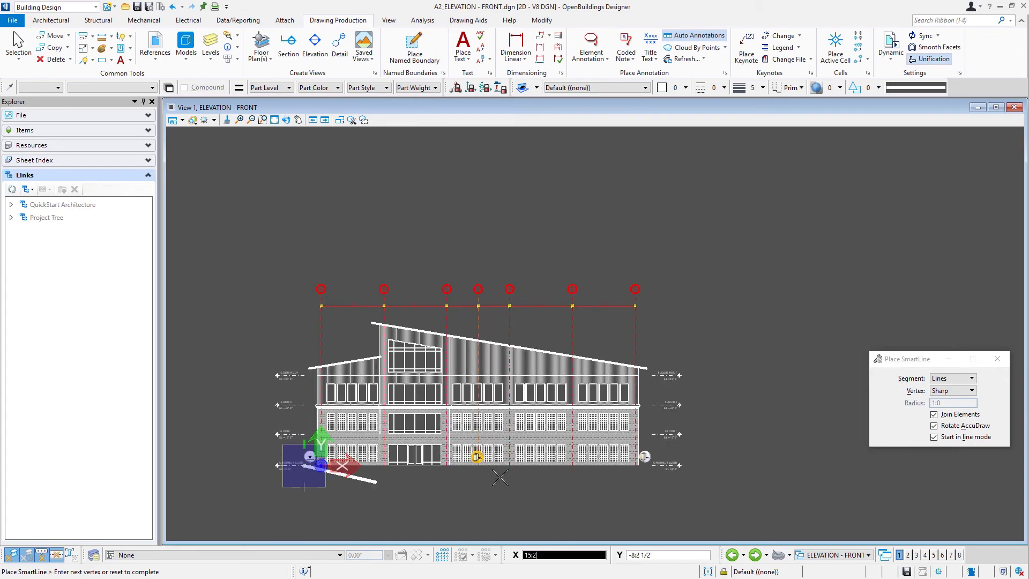
scroll(647, 459, up, 5)
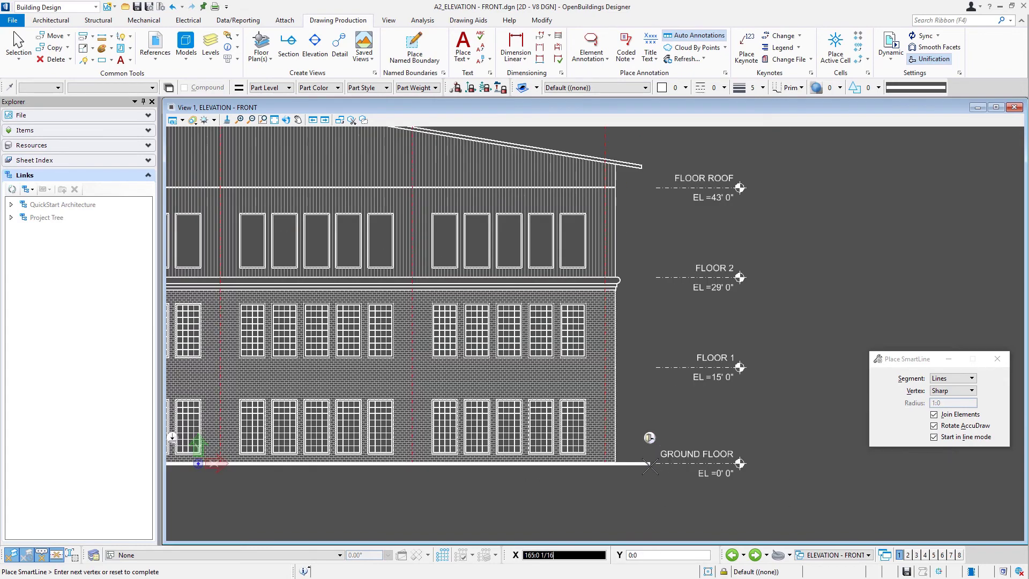
right_click(784, 511)
scroll(783, 512, down, 3)
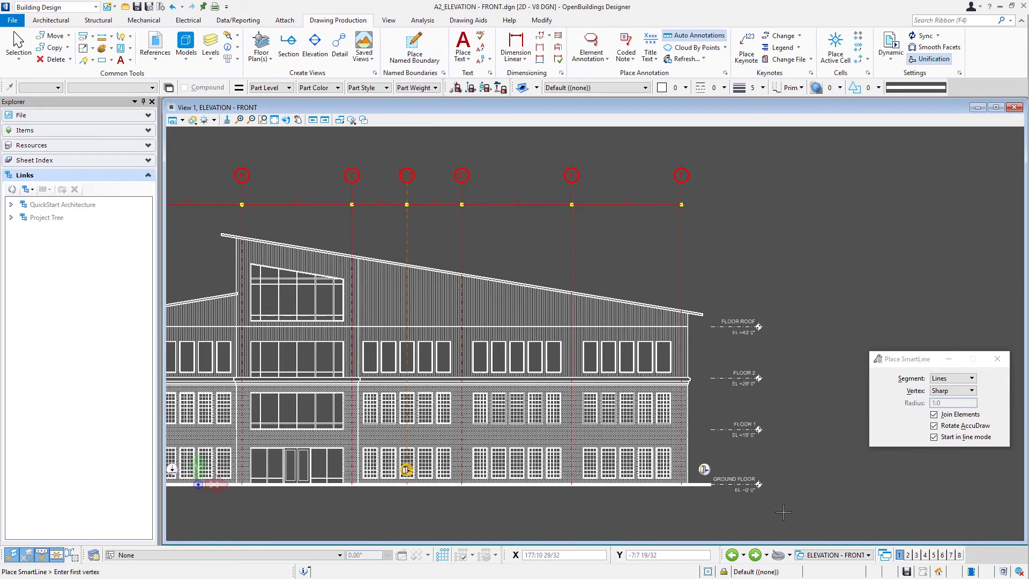
scroll(783, 511, down, 3)
scroll(631, 523, up, 3)
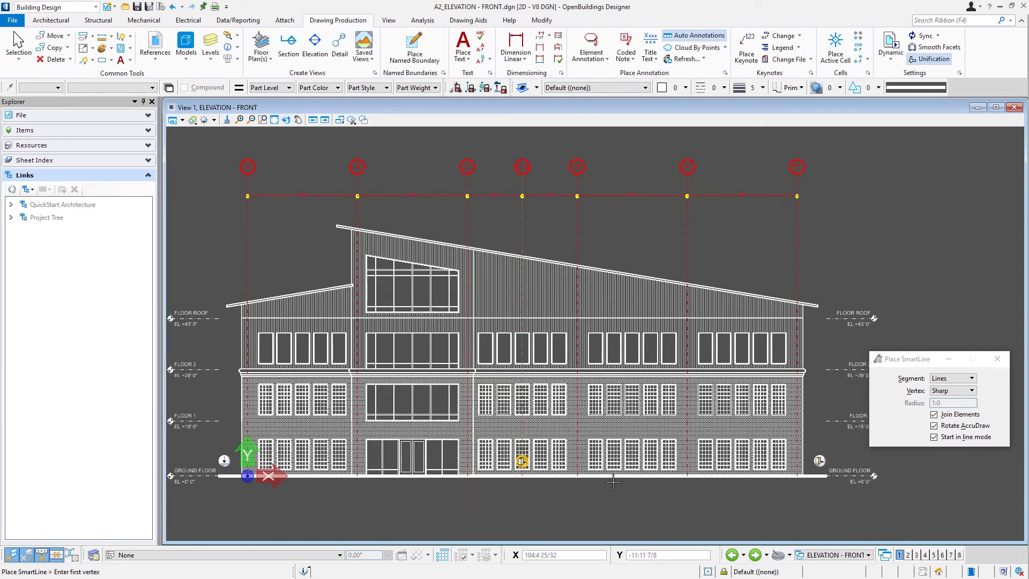
Step: Dimension the height from Ground Floor to Floor 1 in style *Example_Dimensions (ft/in), offset about 3 ft from the ends of the level lines
click(508, 42)
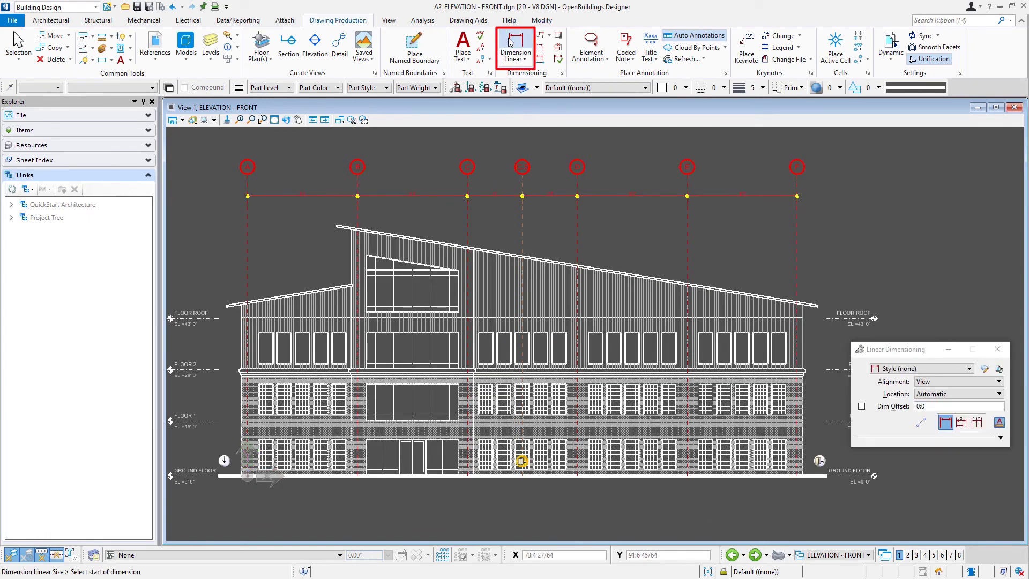
scroll(252, 474, up, 2)
click(892, 368)
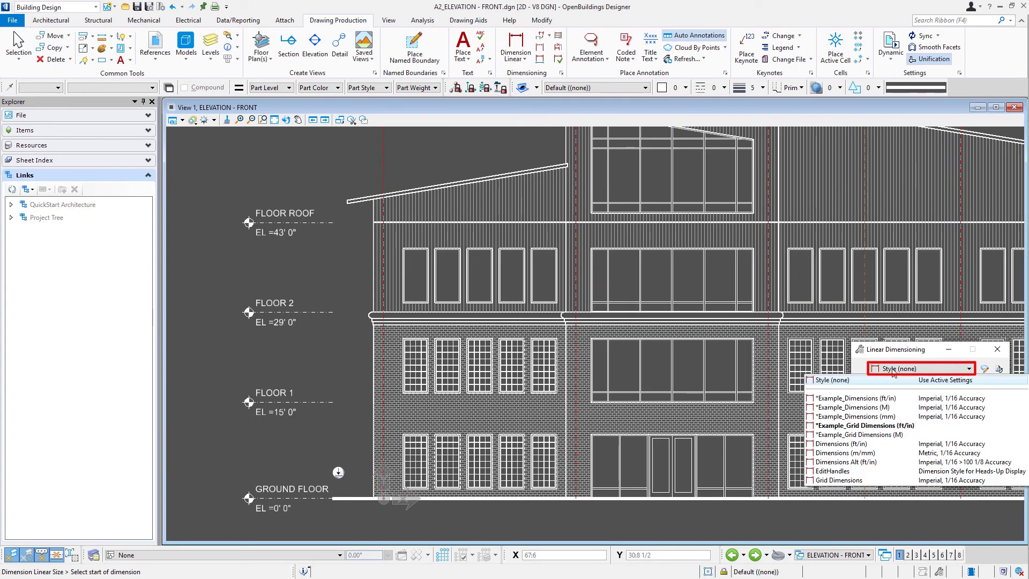
click(877, 399)
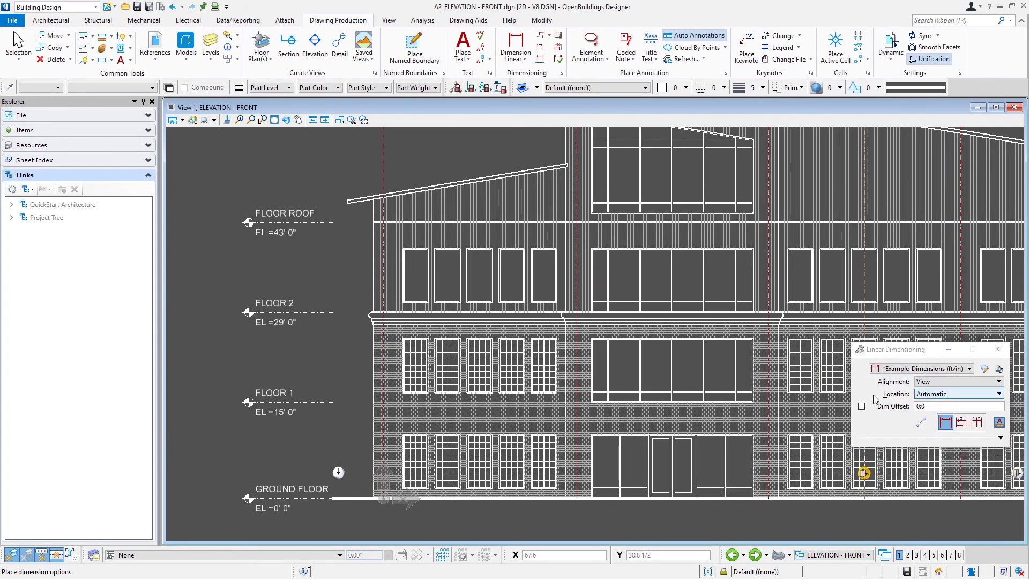
click(332, 498)
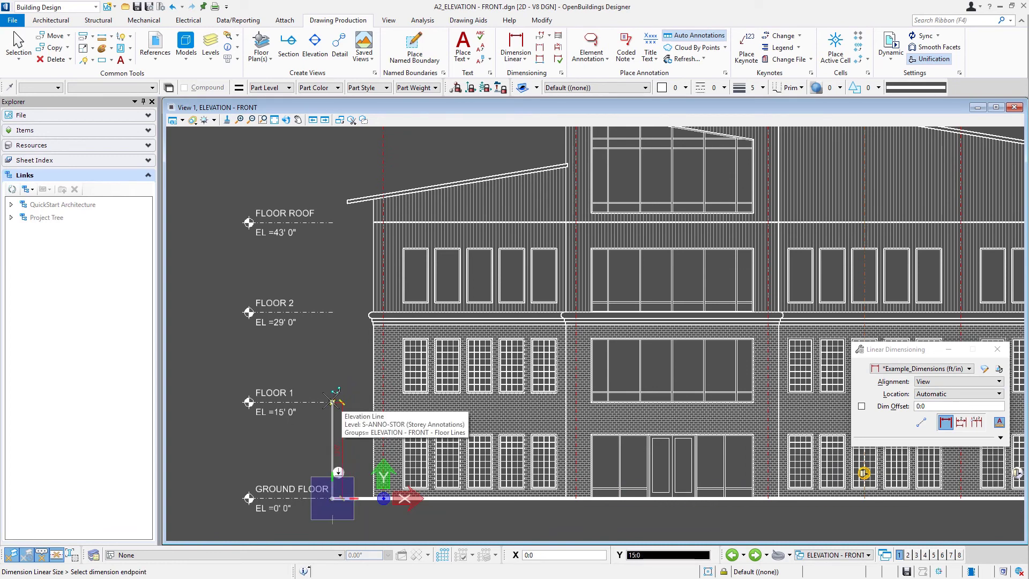
click(332, 401)
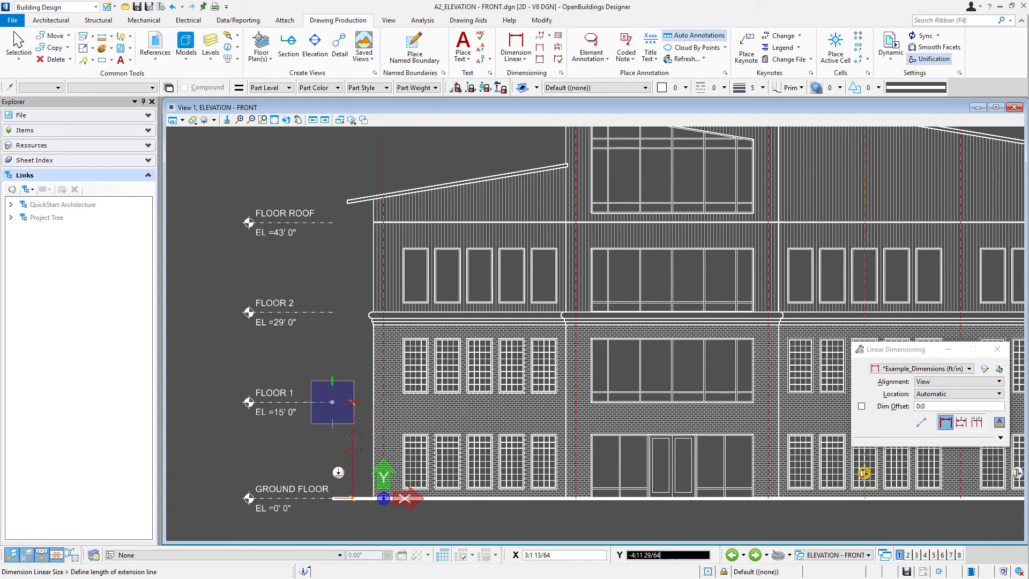
click(354, 404)
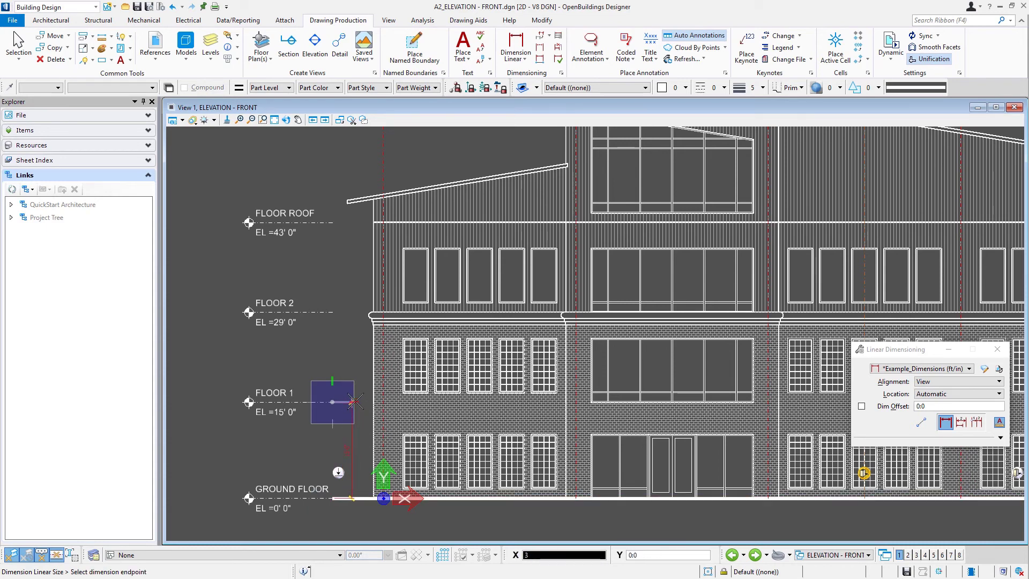
Step: Continue the linear dimension chain upward through Floor 2, Floor Roof, the lower roof's eave and the upper roof's peak
click(332, 311)
text(14)
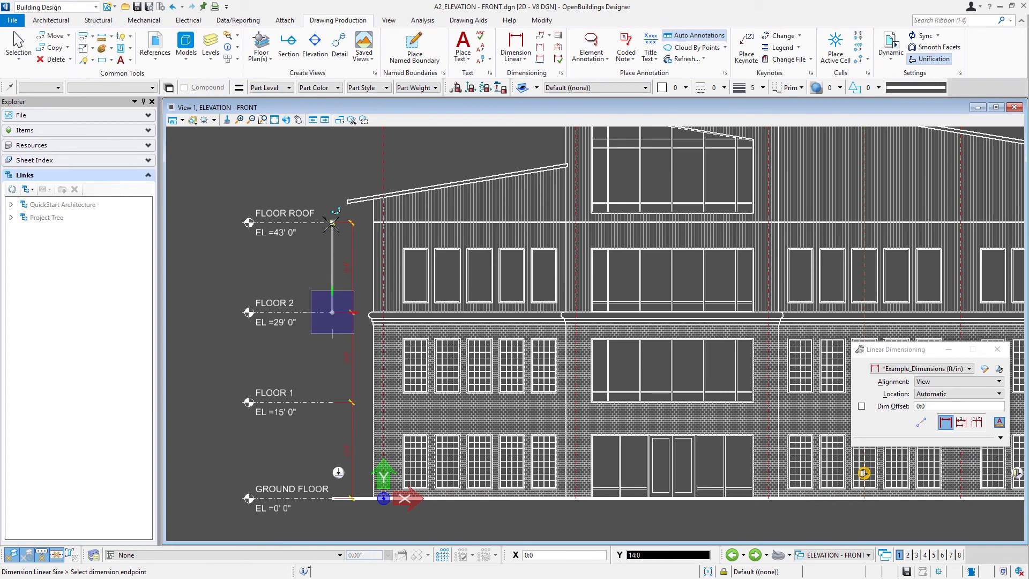
key(Return)
scroll(333, 306, down, 2)
scroll(343, 241, up, 5)
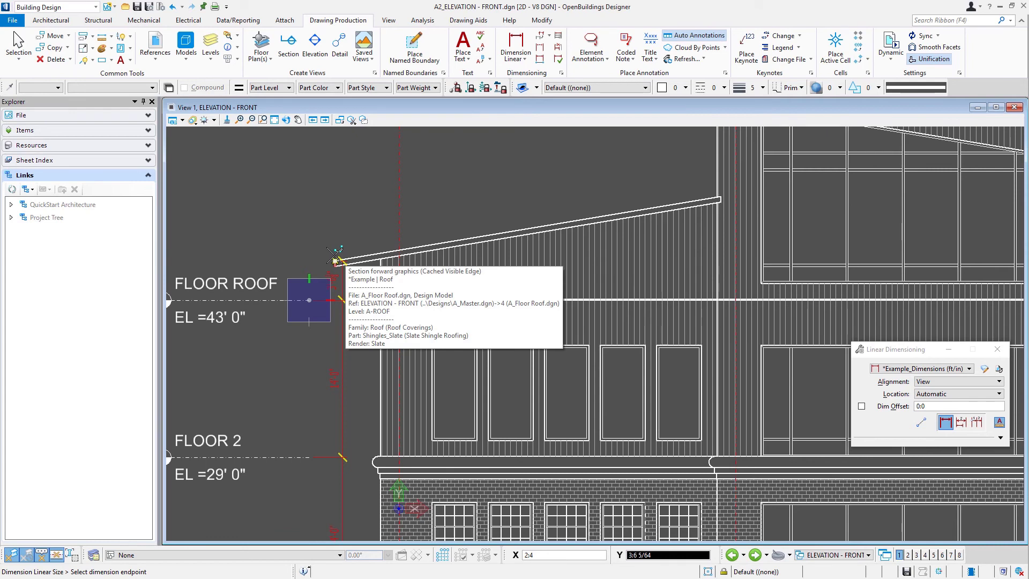
scroll(334, 258, down, 3)
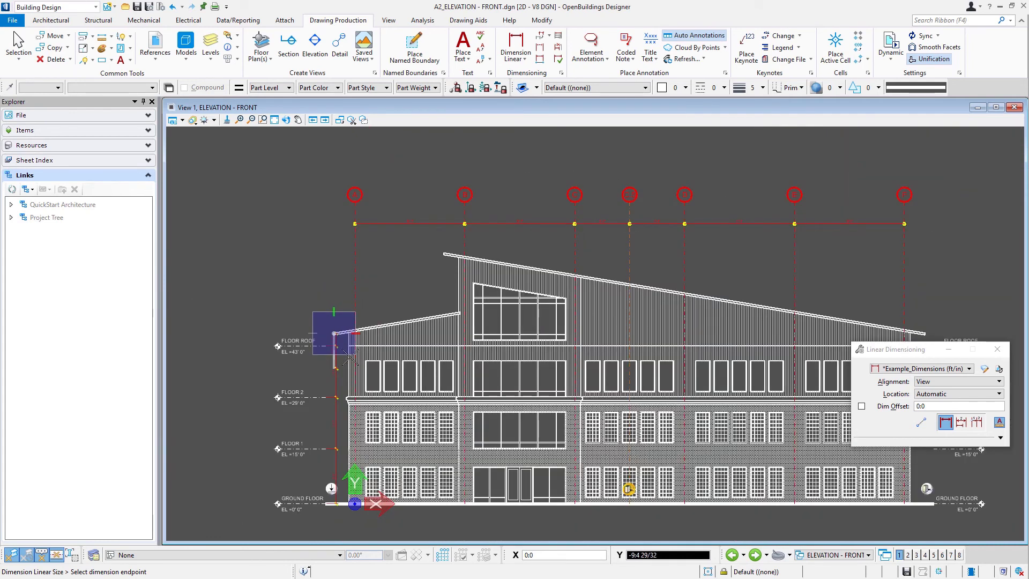
click(445, 254)
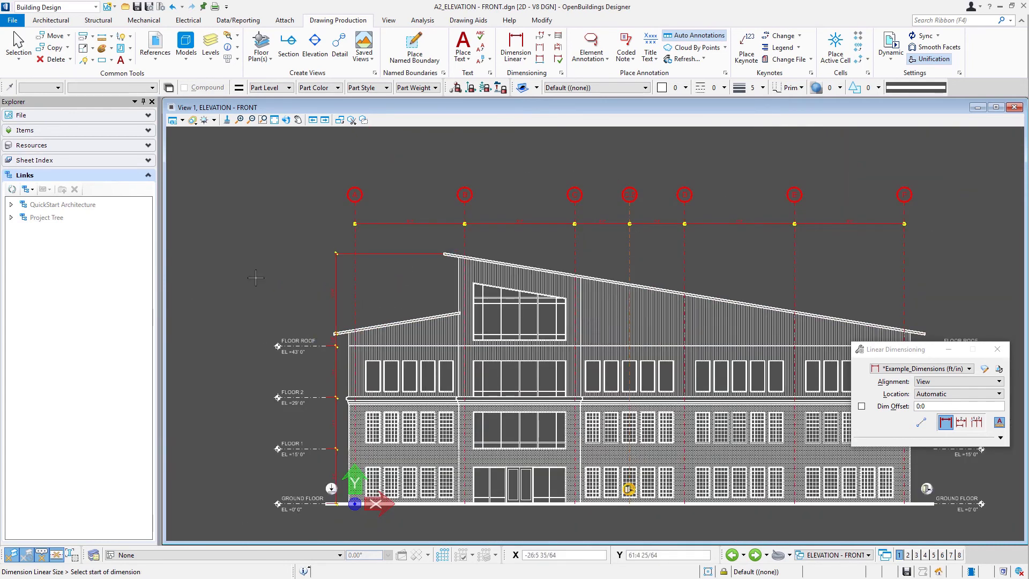
scroll(238, 268, down, 2)
click(11, 217)
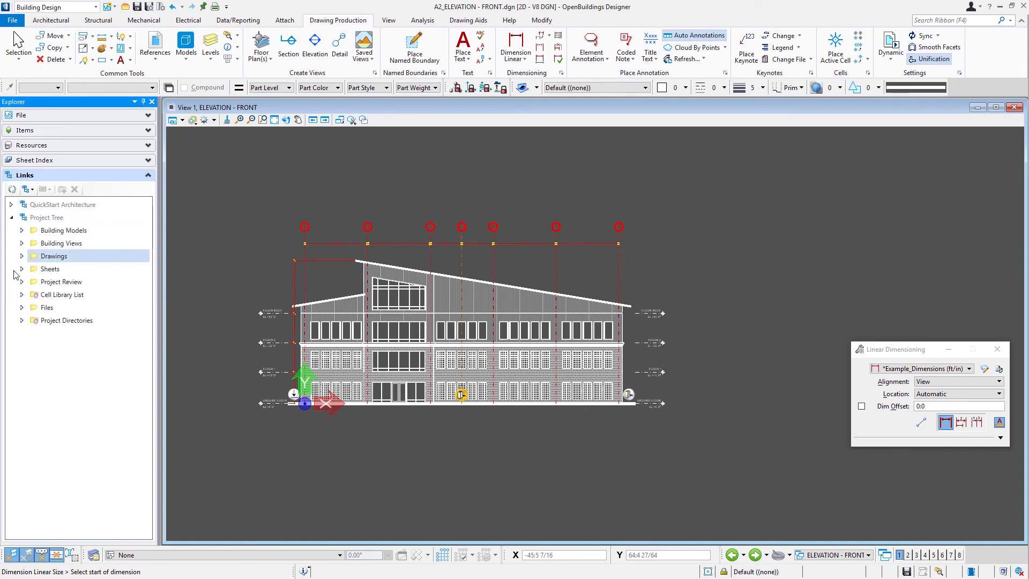
click(21, 268)
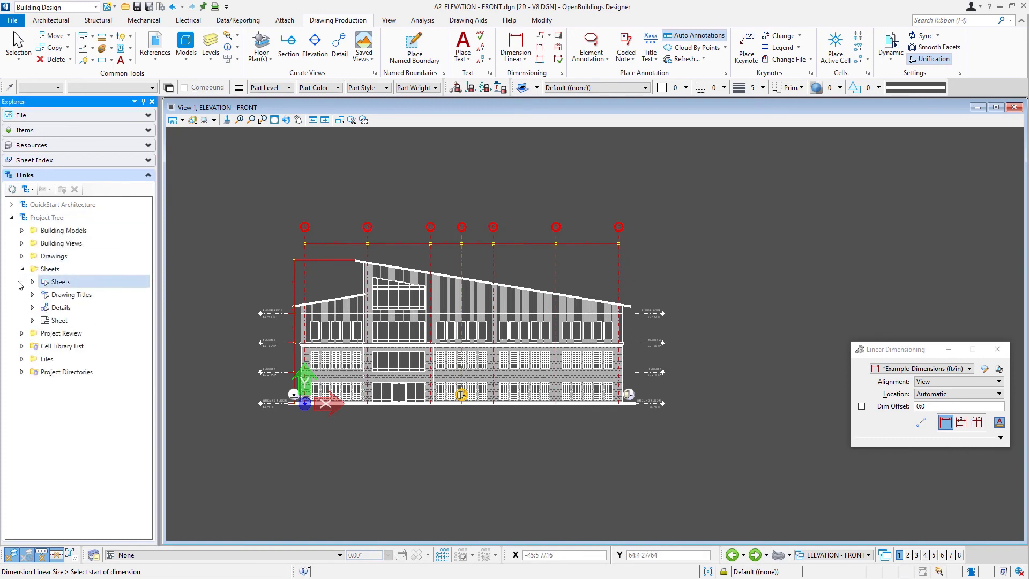
key(Escape)
click(12, 217)
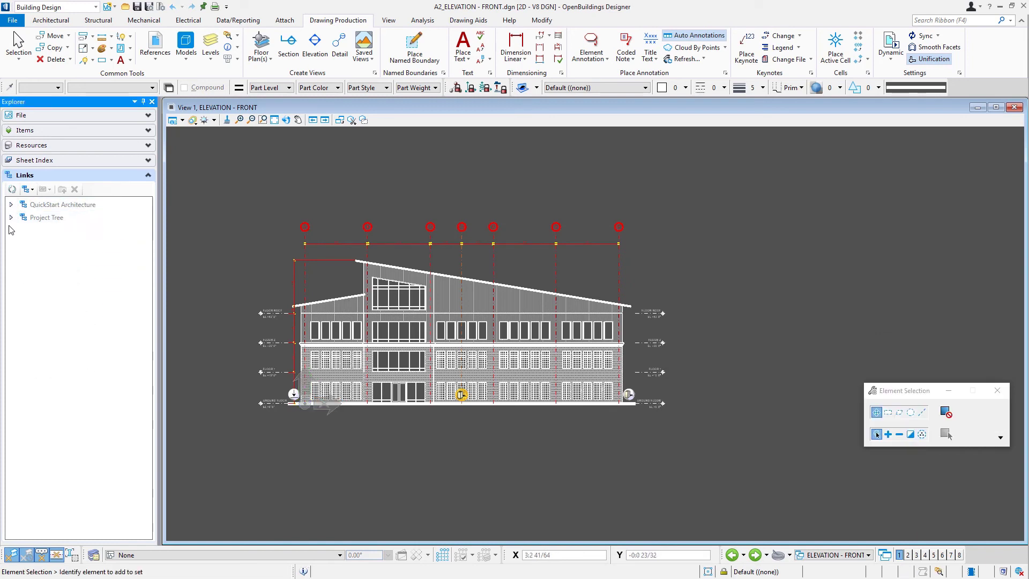
Step: Open sheet A201 ELEVATION - FRONT from the A2_Elevations folder of the Sheet Index and review both elevations on it
click(60, 159)
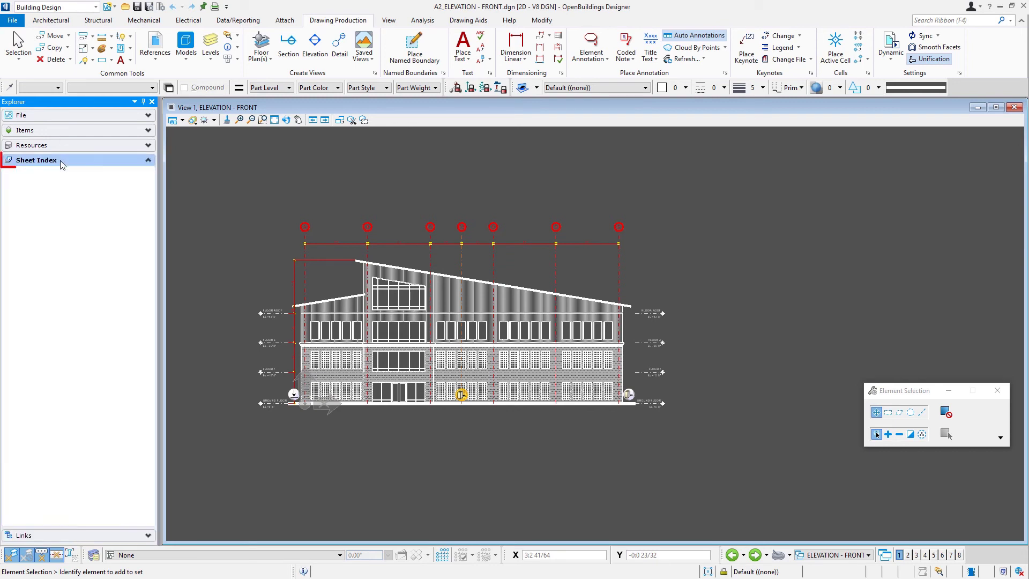
click(11, 189)
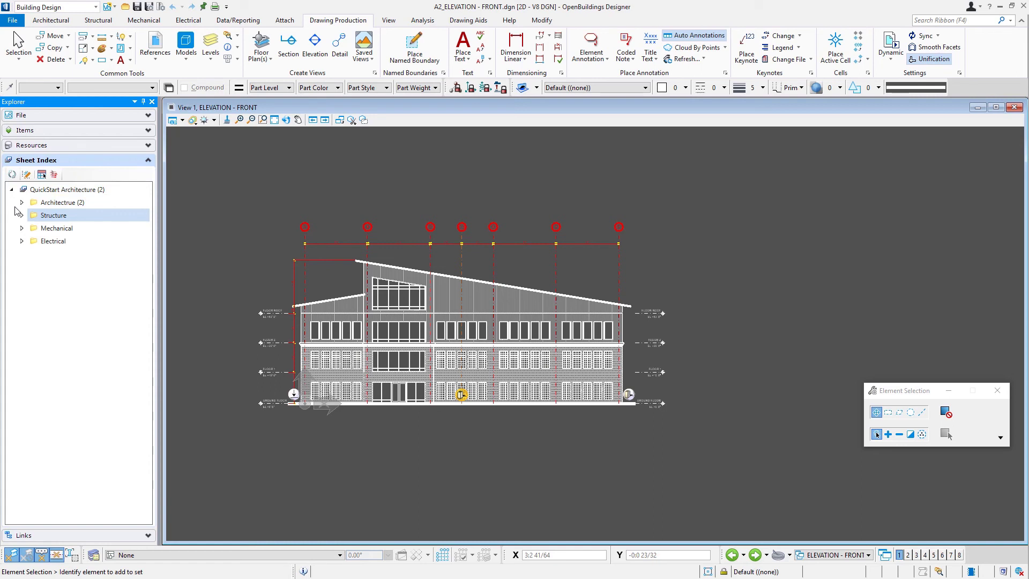
click(22, 203)
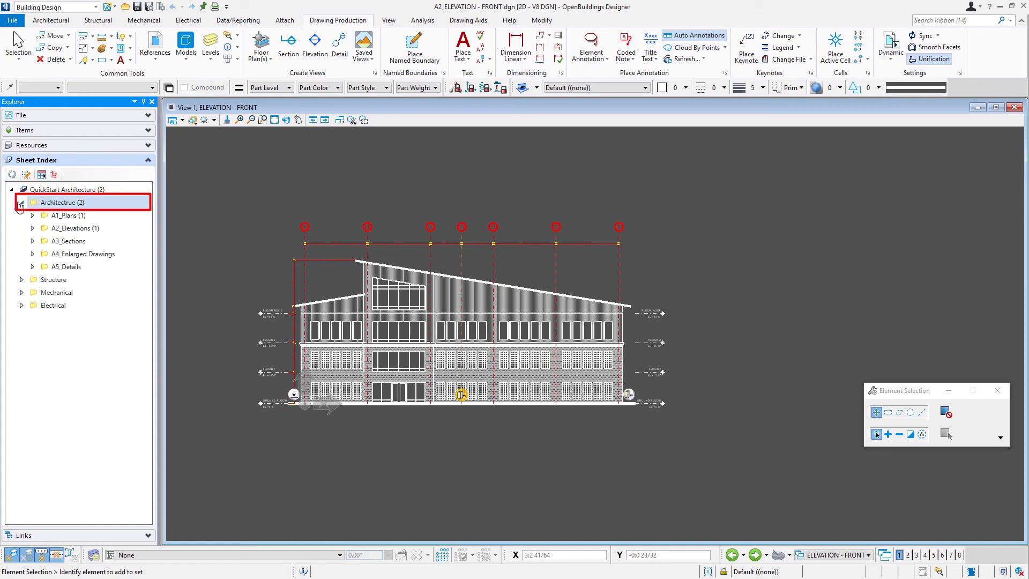
click(31, 229)
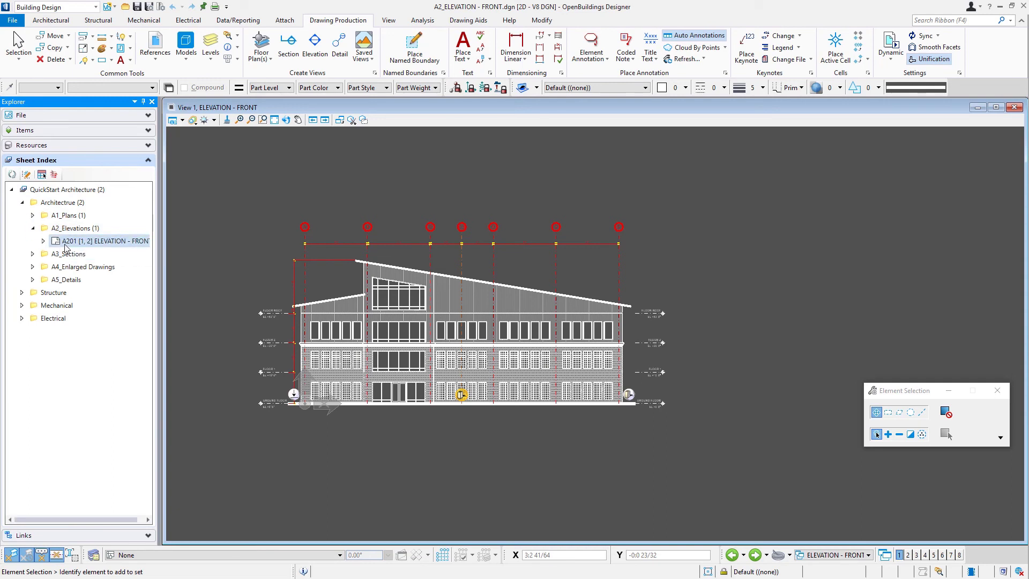
double_click(93, 241)
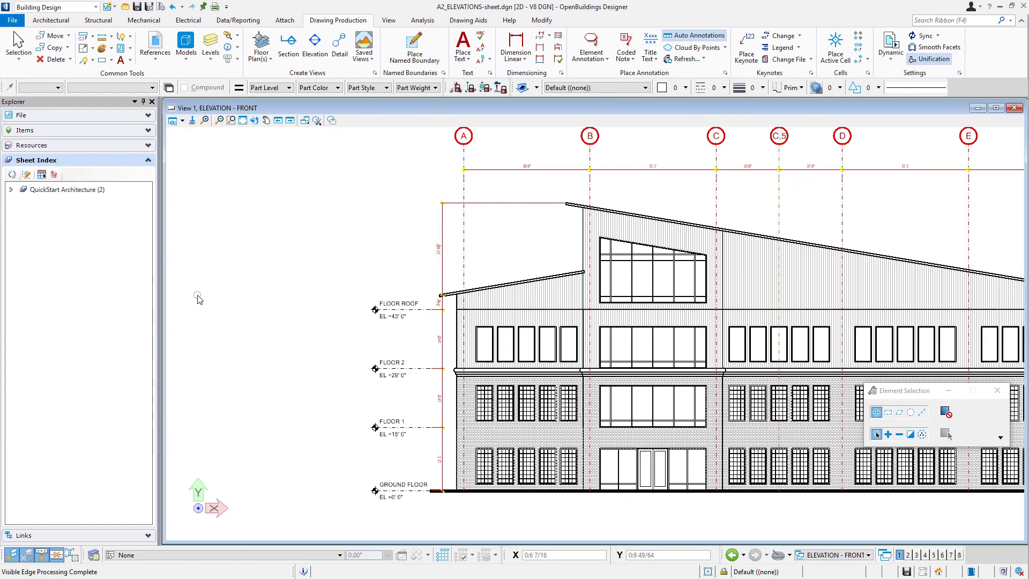
scroll(198, 299, down, 2)
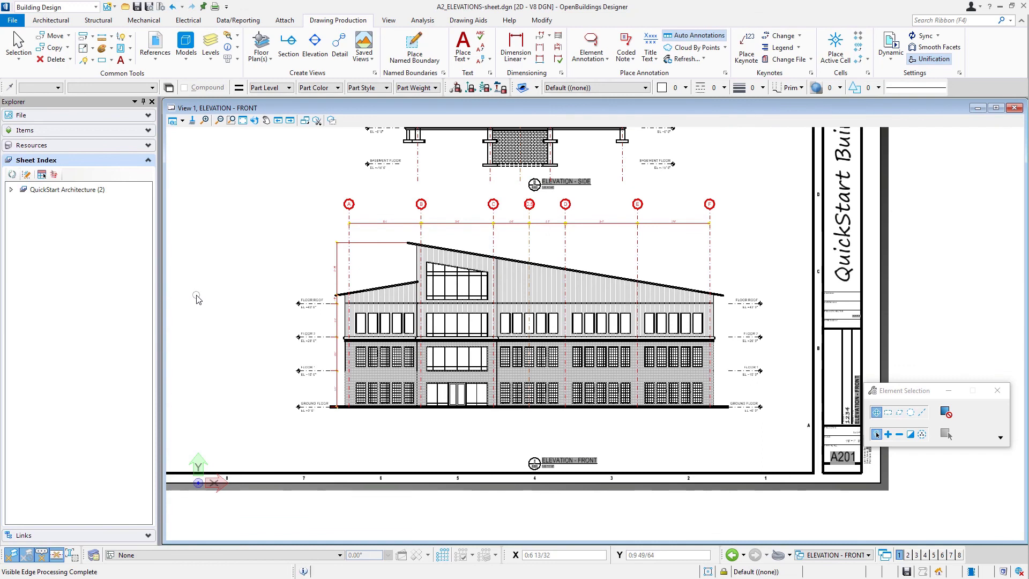